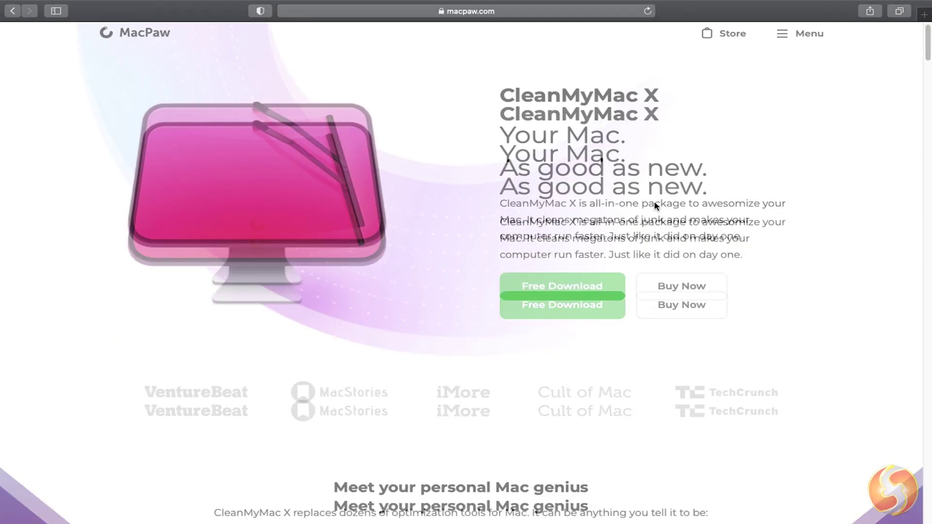
{"action": "scroll", "coordinate": [654, 202], "scroll_direction": "down", "scroll_amount": 8}
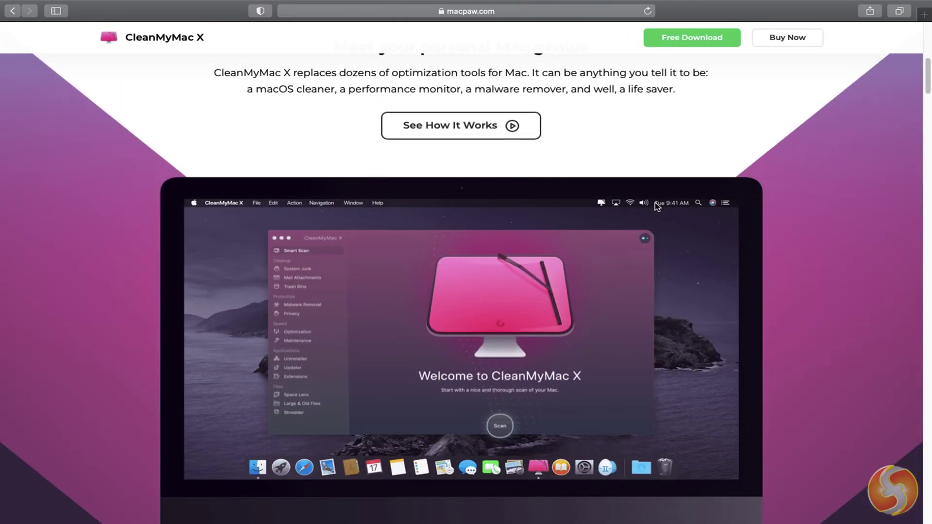
{"action": "scroll", "coordinate": [655, 207], "scroll_direction": "down", "scroll_amount": 3}
{"action": "scroll", "coordinate": [654, 207], "scroll_direction": "down", "scroll_amount": 5}
{"action": "scroll", "coordinate": [655, 208], "scroll_direction": "down", "scroll_amount": 6}
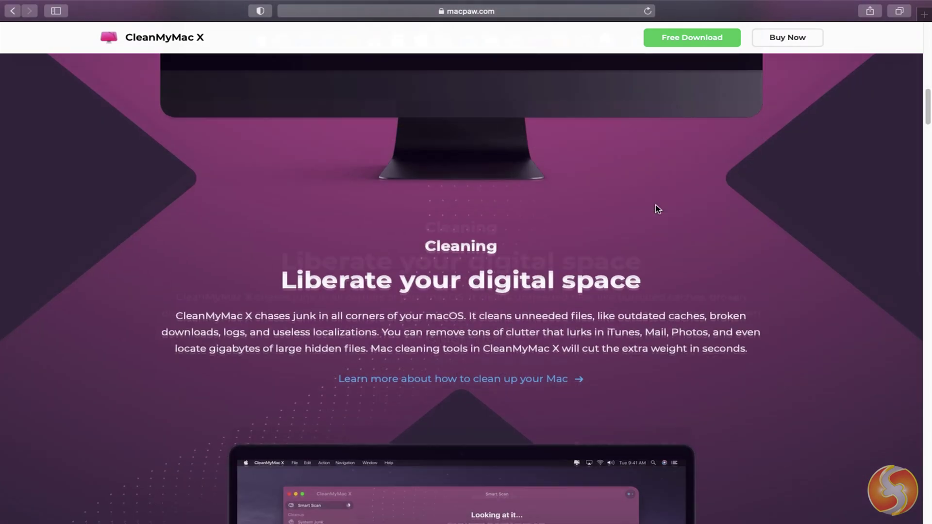
{"action": "scroll", "coordinate": [655, 208], "scroll_direction": "down", "scroll_amount": 5}
{"action": "scroll", "coordinate": [656, 209], "scroll_direction": "down", "scroll_amount": 1}
{"action": "scroll", "coordinate": [656, 210], "scroll_direction": "down", "scroll_amount": 5}
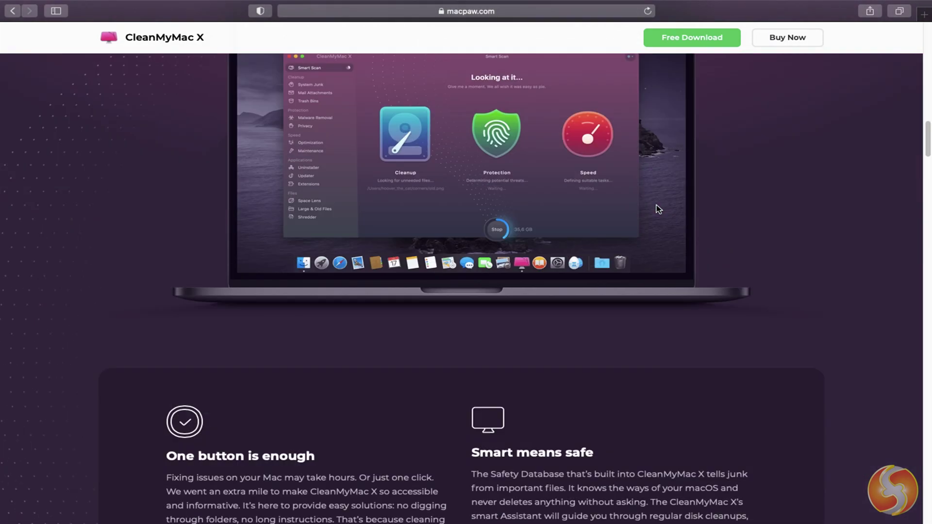
{"action": "scroll", "coordinate": [657, 209], "scroll_direction": "down", "scroll_amount": 3}
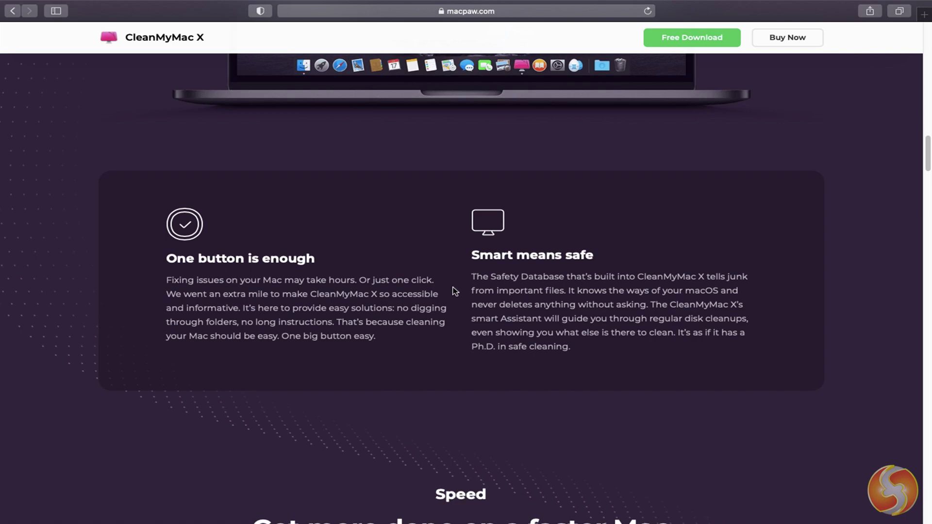
{"action": "scroll", "coordinate": [539, 293], "scroll_direction": "down", "scroll_amount": 5}
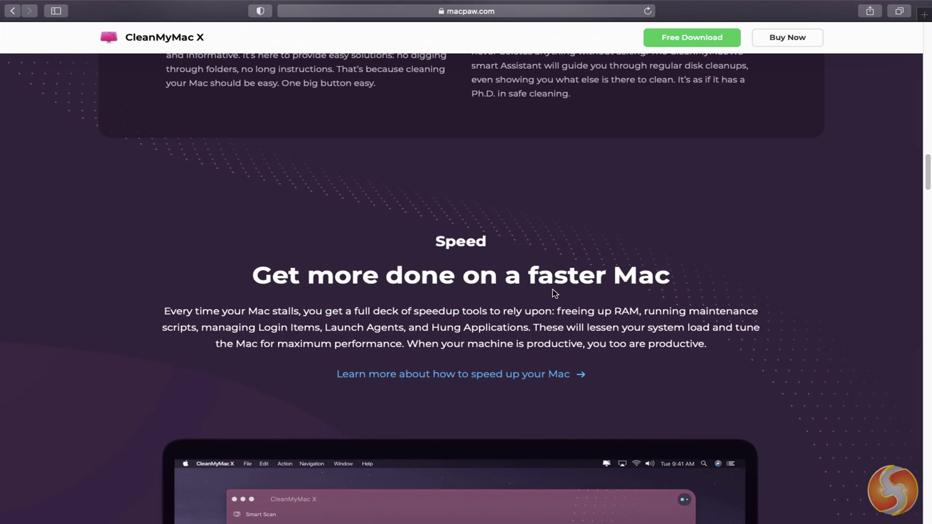
{"action": "scroll", "coordinate": [553, 293], "scroll_direction": "down", "scroll_amount": 8}
{"action": "scroll", "coordinate": [553, 289], "scroll_direction": "down", "scroll_amount": 4}
{"action": "scroll", "coordinate": [575, 284], "scroll_direction": "down", "scroll_amount": 2}
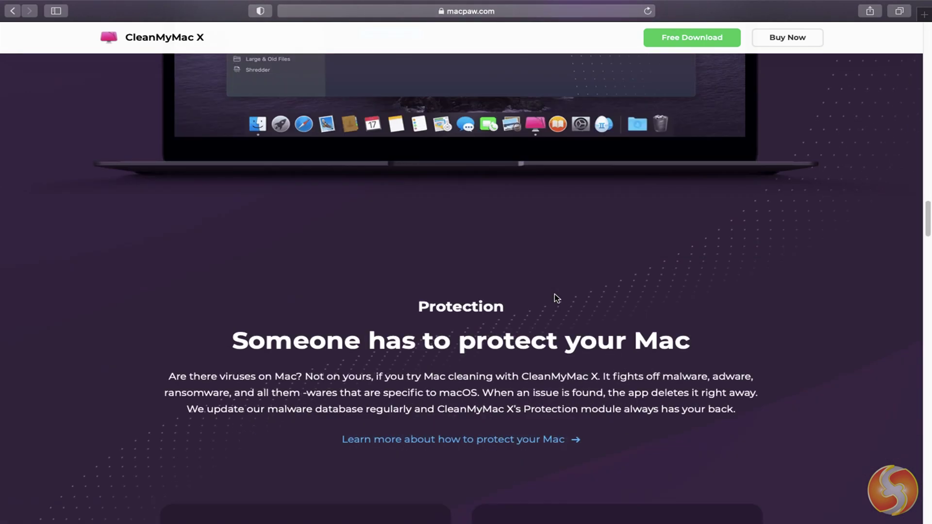
{"action": "scroll", "coordinate": [586, 280], "scroll_direction": "down", "scroll_amount": 1}
{"action": "scroll", "coordinate": [595, 274], "scroll_direction": "down", "scroll_amount": 5}
{"action": "scroll", "coordinate": [614, 258], "scroll_direction": "down", "scroll_amount": 3}
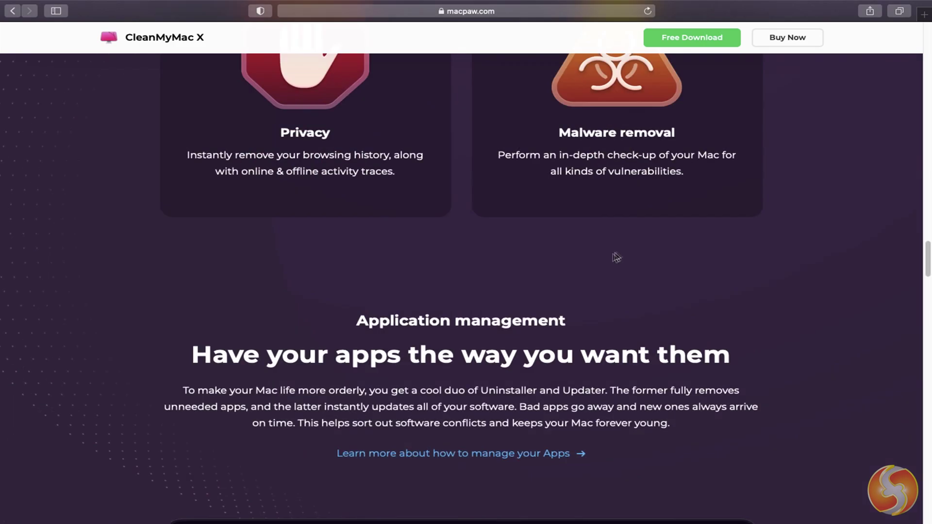
{"action": "scroll", "coordinate": [614, 257], "scroll_direction": "down", "scroll_amount": 4}
{"action": "scroll", "coordinate": [558, 260], "scroll_direction": "down", "scroll_amount": 5}
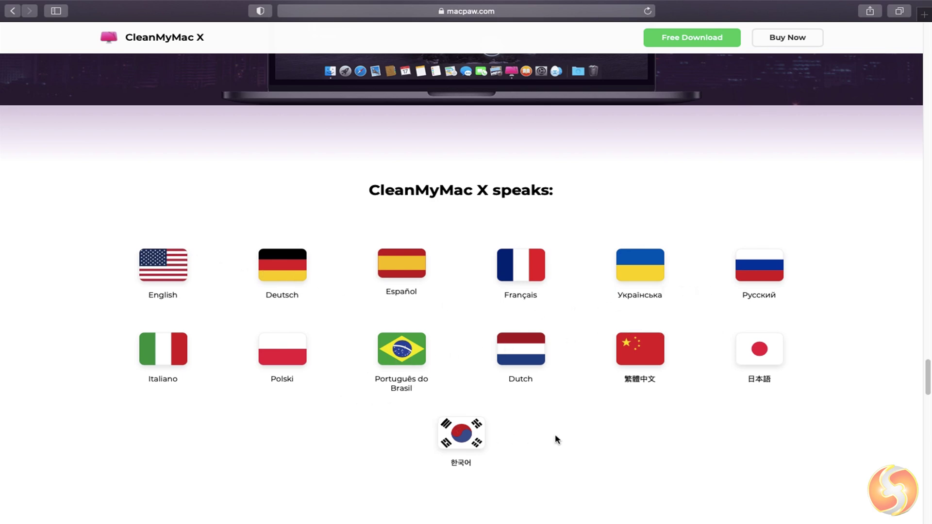
{"action": "scroll", "coordinate": [540, 440], "scroll_direction": "down", "scroll_amount": 1}
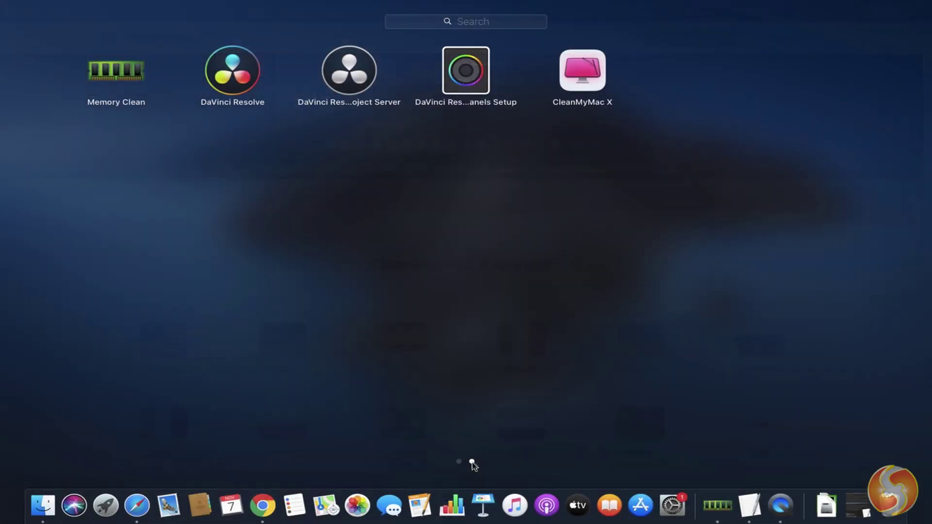
Launch CleanMyMac X from Launchpad so its welcome screen appears.
{"action": "left_click", "coordinate": [573, 70]}
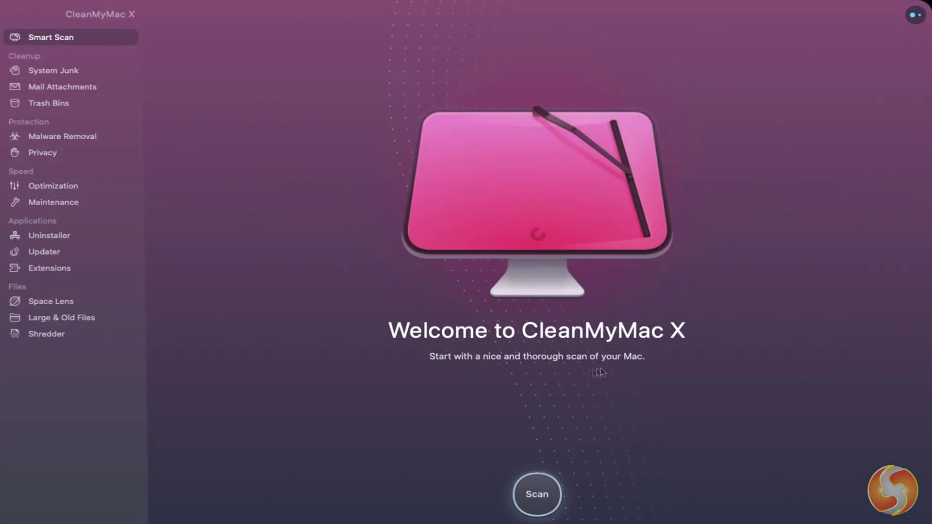
Run the Smart Scan and its suggested tasks, then review the junk details and exclude Language Files.
{"action": "left_click", "coordinate": [542, 499]}
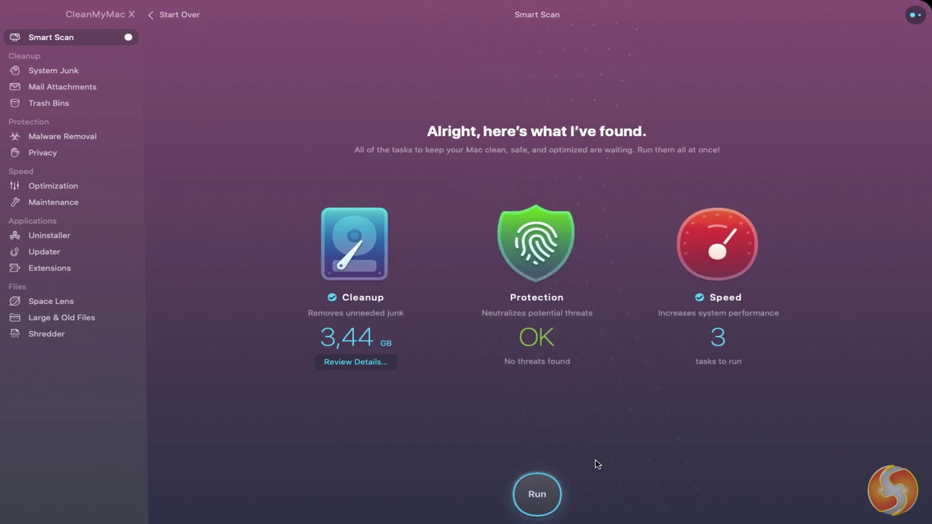
{"action": "left_click", "coordinate": [540, 499]}
{"action": "left_click", "coordinate": [373, 366]}
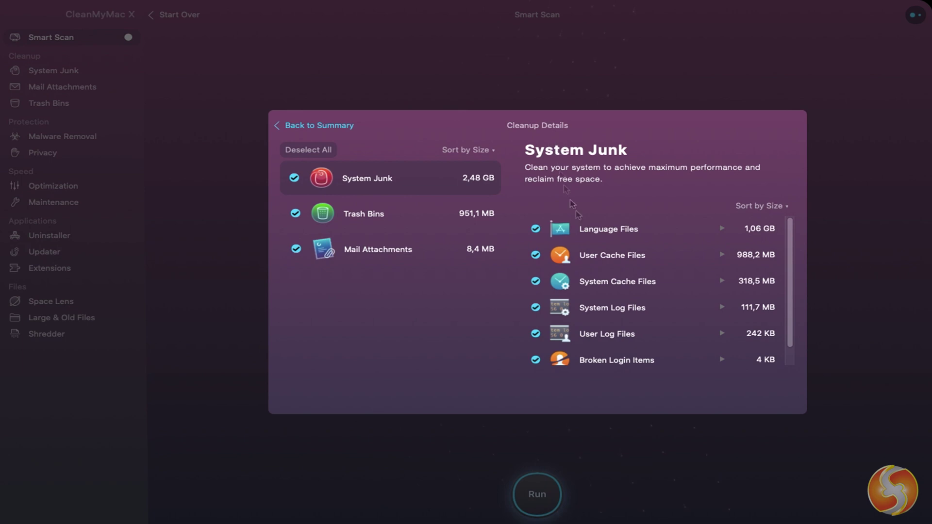
{"action": "left_click", "coordinate": [534, 229]}
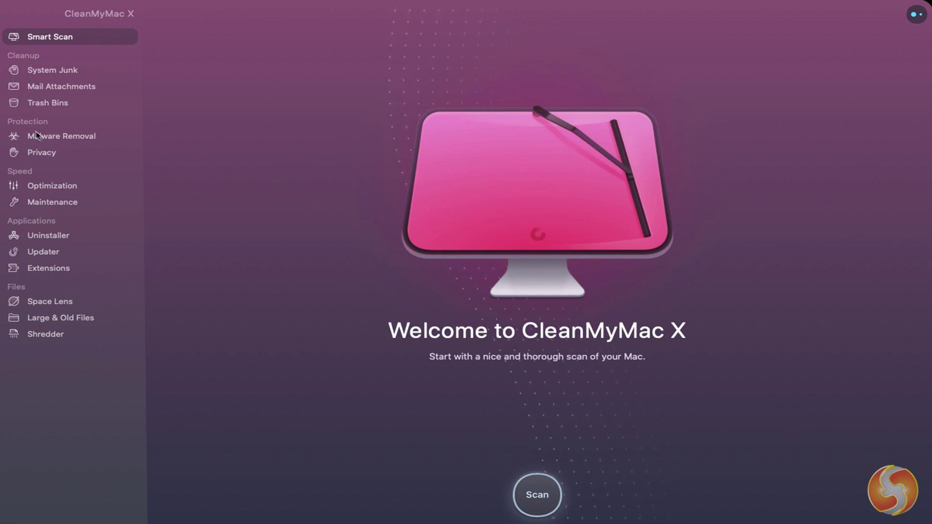
Scan System Junk, review the 2.17 GB of found items, and return to the scan summary.
{"action": "left_click", "coordinate": [60, 72]}
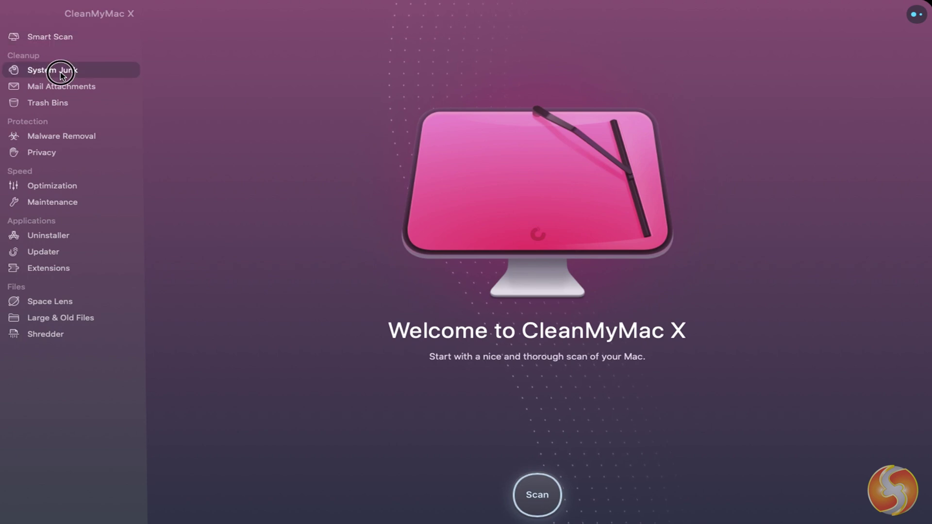
{"action": "left_click", "coordinate": [536, 494]}
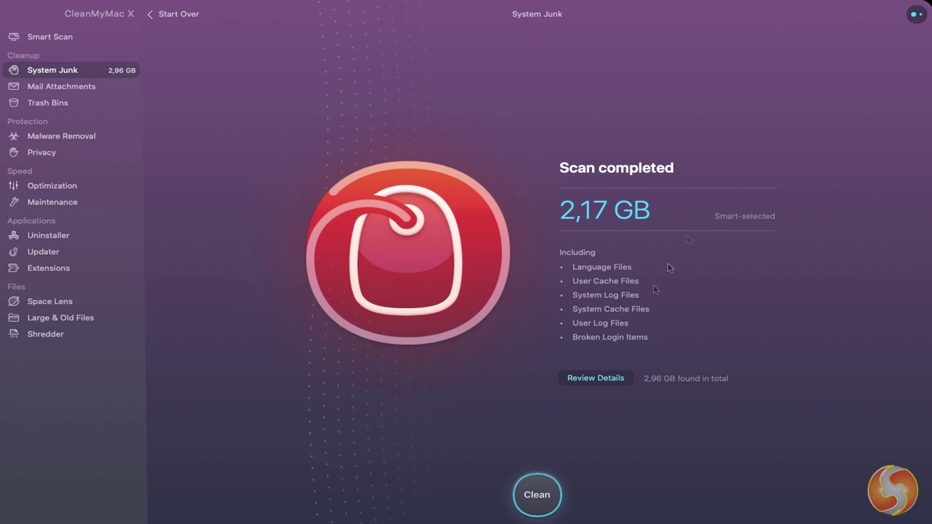
{"action": "left_click", "coordinate": [601, 381]}
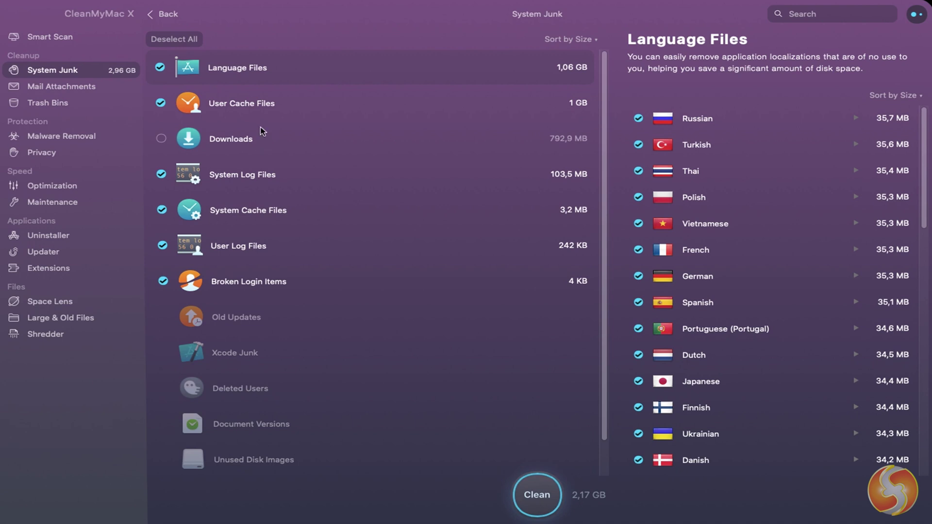
{"action": "scroll", "coordinate": [263, 120], "scroll_direction": "down", "scroll_amount": 1}
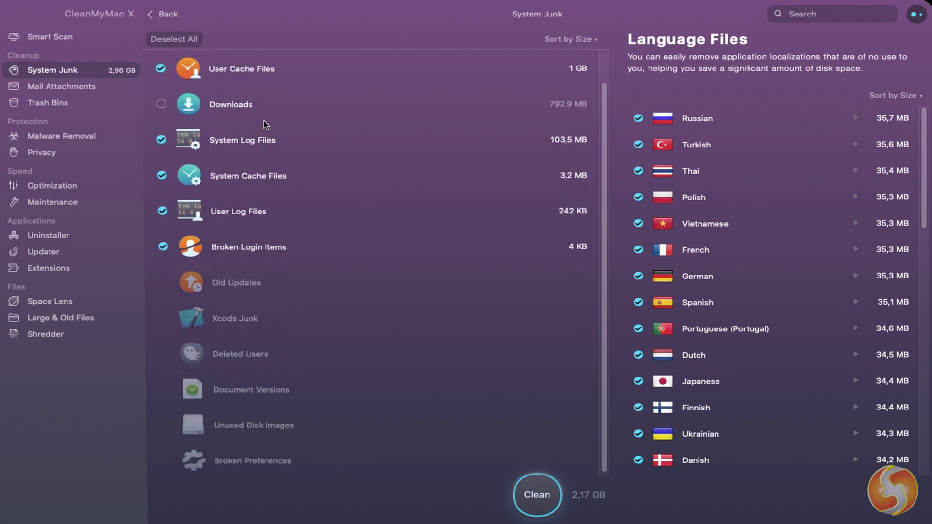
{"action": "scroll", "coordinate": [239, 337], "scroll_direction": "up", "scroll_amount": 1}
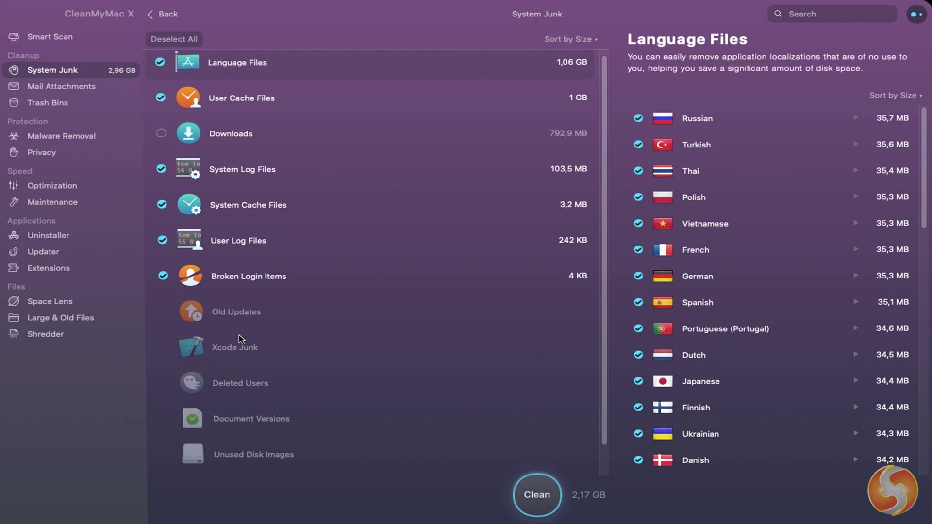
{"action": "left_click", "coordinate": [150, 15]}
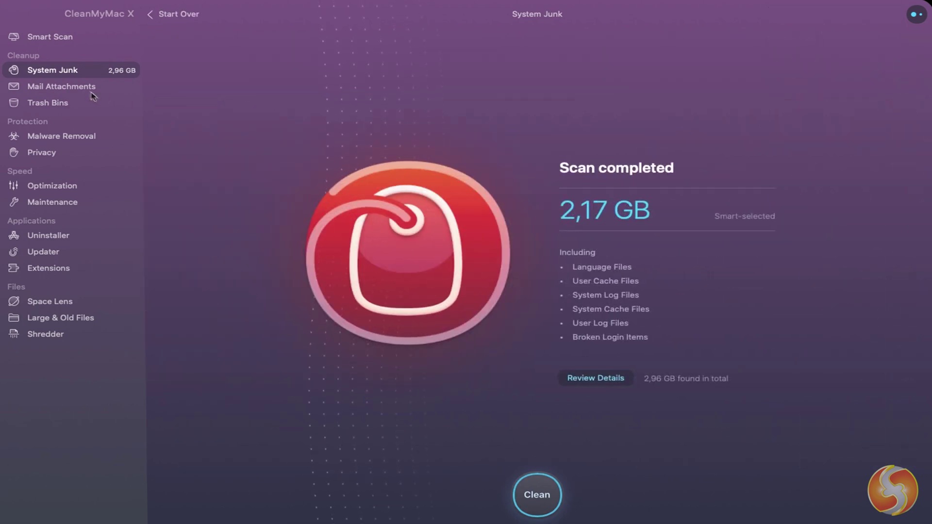
Scan Mail Attachments and see the 8.4 MB of attachments found.
{"action": "left_click", "coordinate": [76, 88]}
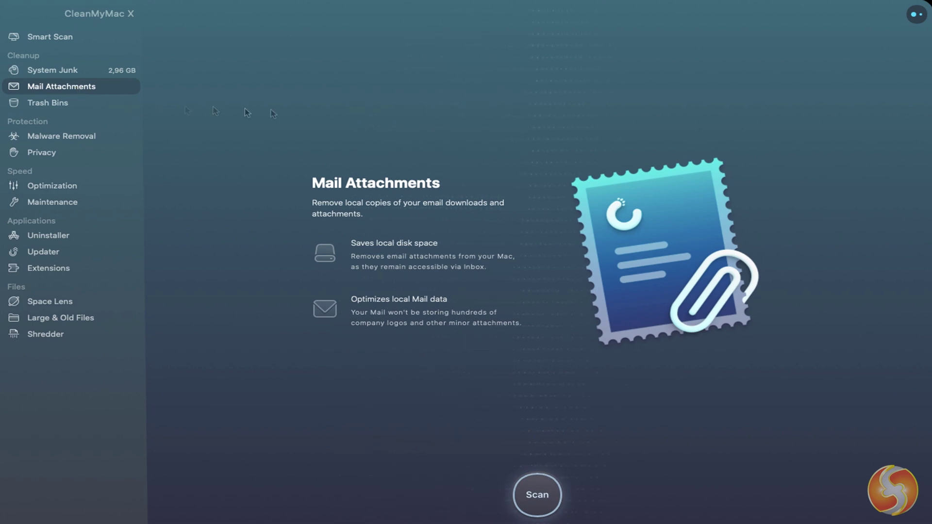
{"action": "left_click", "coordinate": [541, 497]}
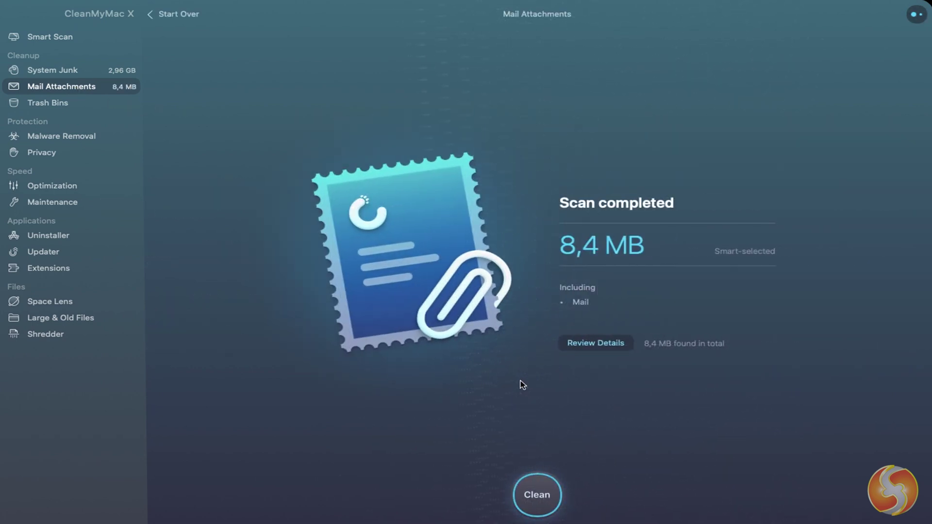
{"action": "left_click", "coordinate": [596, 343]}
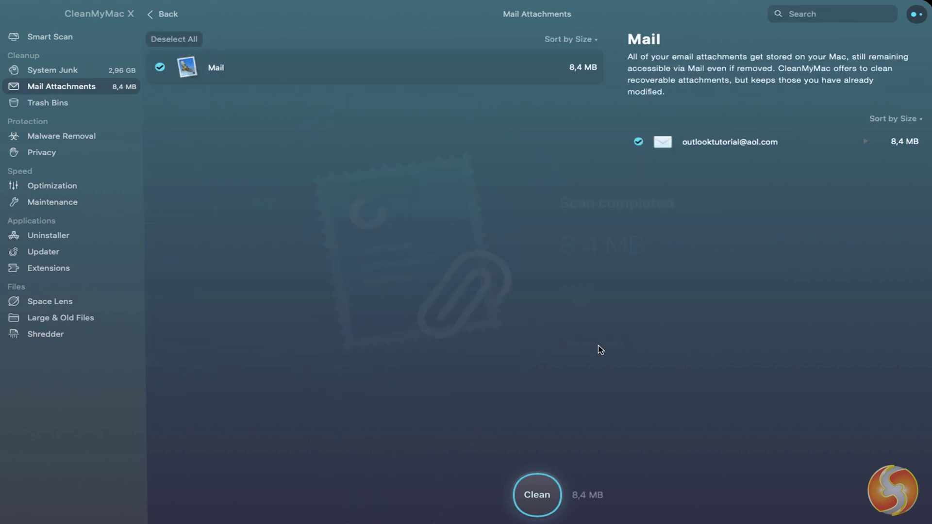
Scan the Trash Bins to find 1.97 GB of trash, then move on to Malware Removal.
{"action": "left_click", "coordinate": [48, 102]}
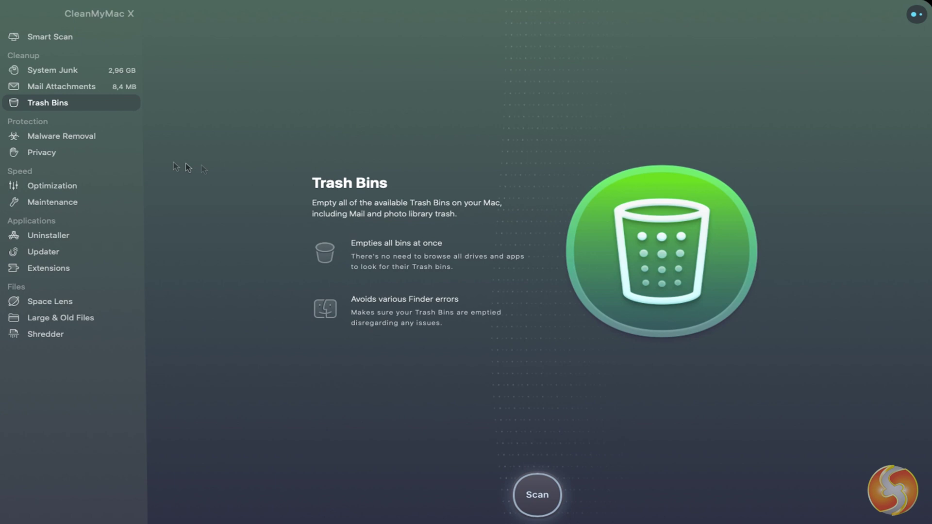
{"action": "left_click", "coordinate": [540, 492]}
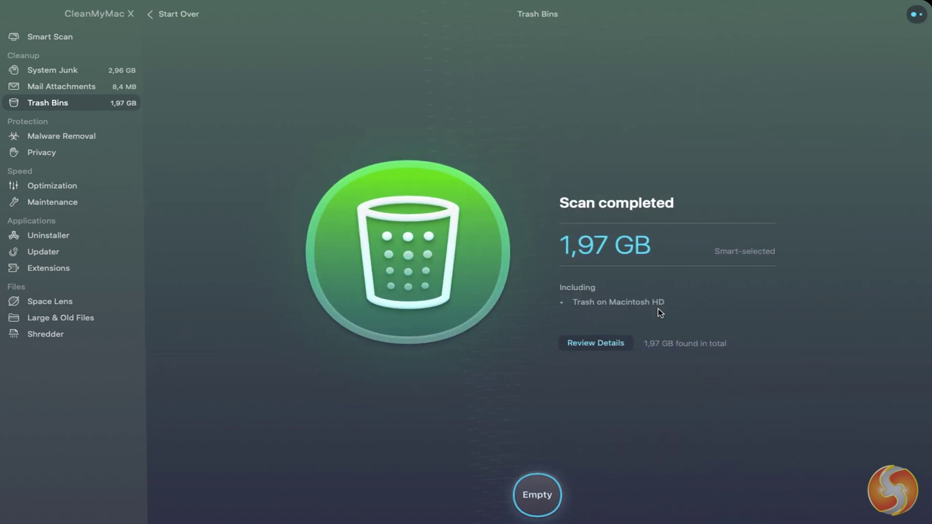
{"action": "left_click", "coordinate": [82, 141]}
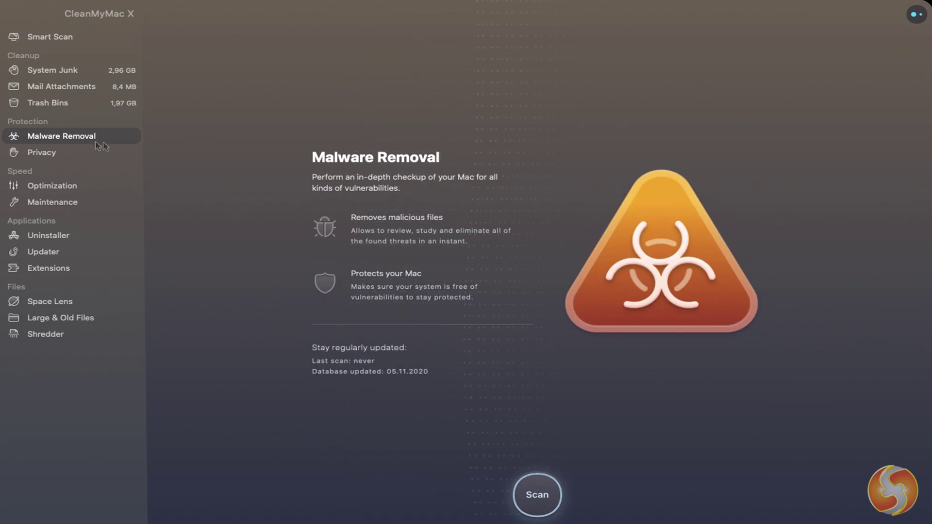
Scan for malware and review the single threat detected.
{"action": "left_click", "coordinate": [535, 493]}
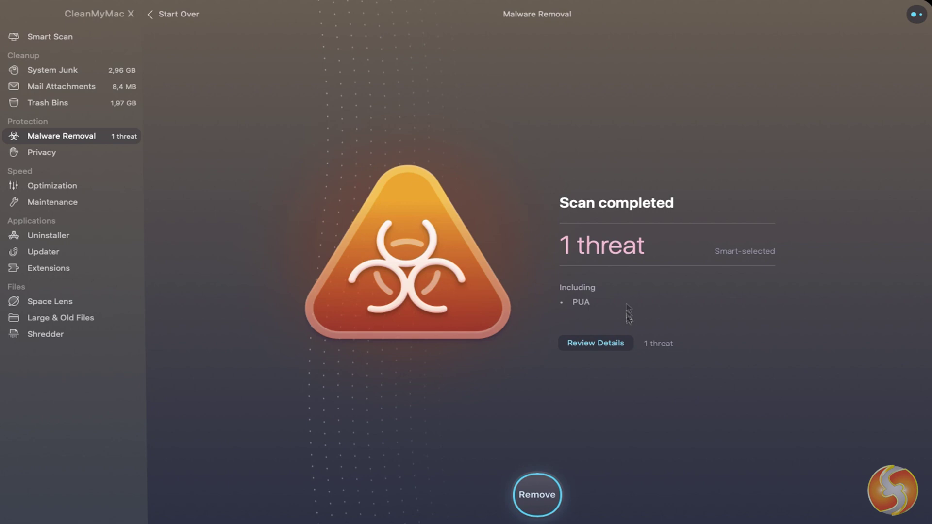
{"action": "left_click", "coordinate": [612, 344]}
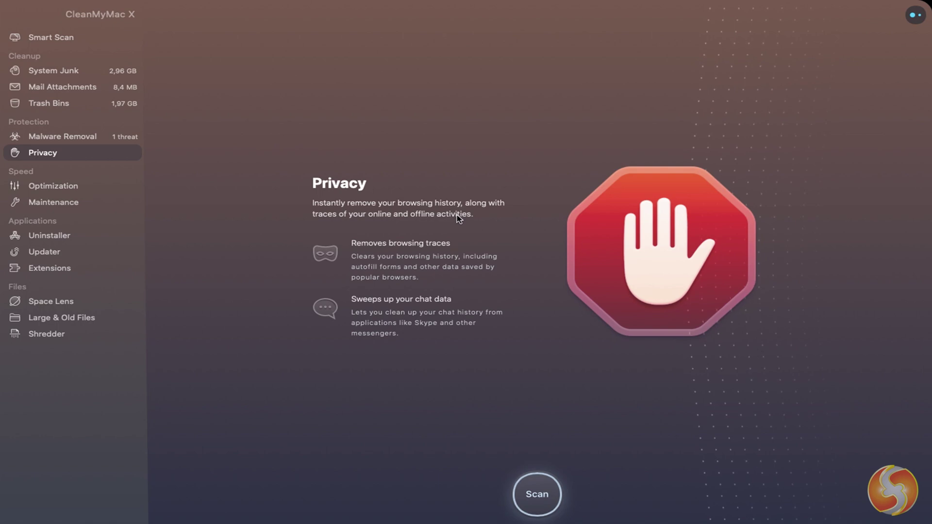
Scan Privacy for 871 traces, view Chrome's stored data, and move on to Optimization.
{"action": "left_click", "coordinate": [536, 491]}
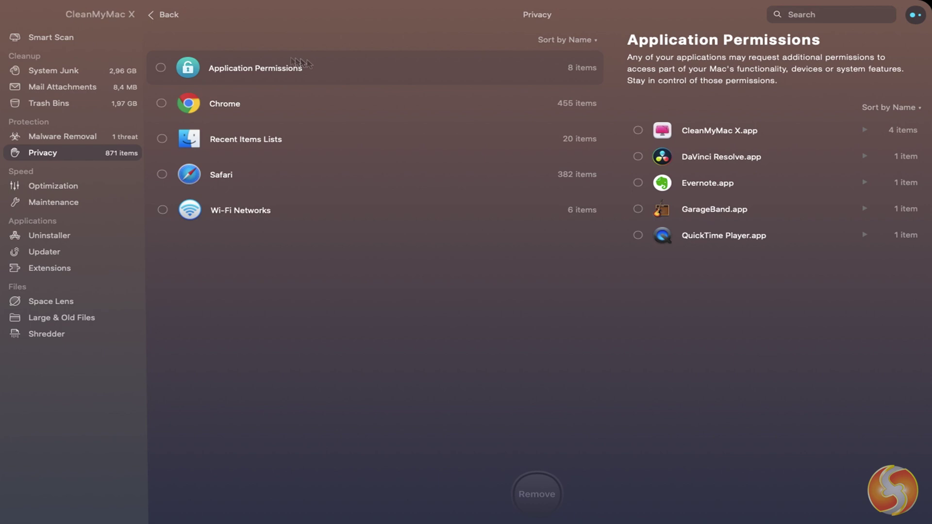
{"action": "left_click", "coordinate": [256, 103]}
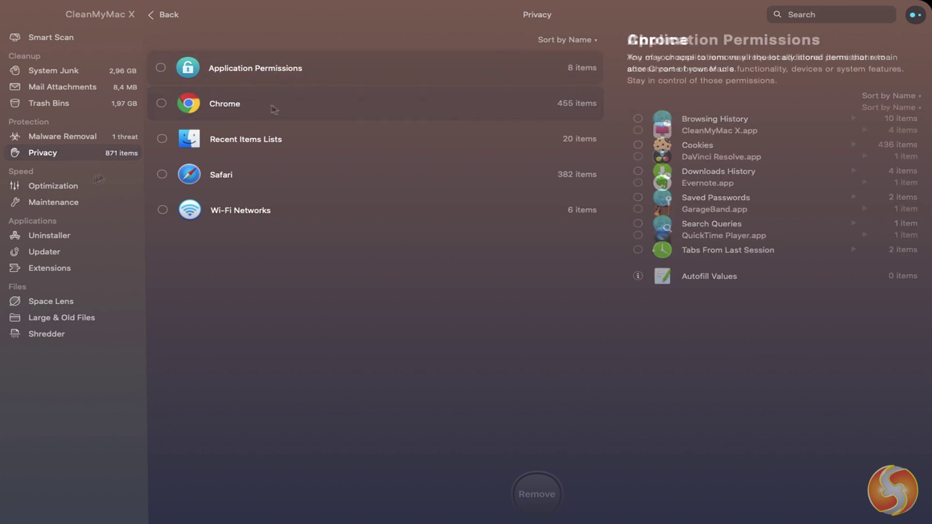
{"action": "left_click", "coordinate": [64, 186]}
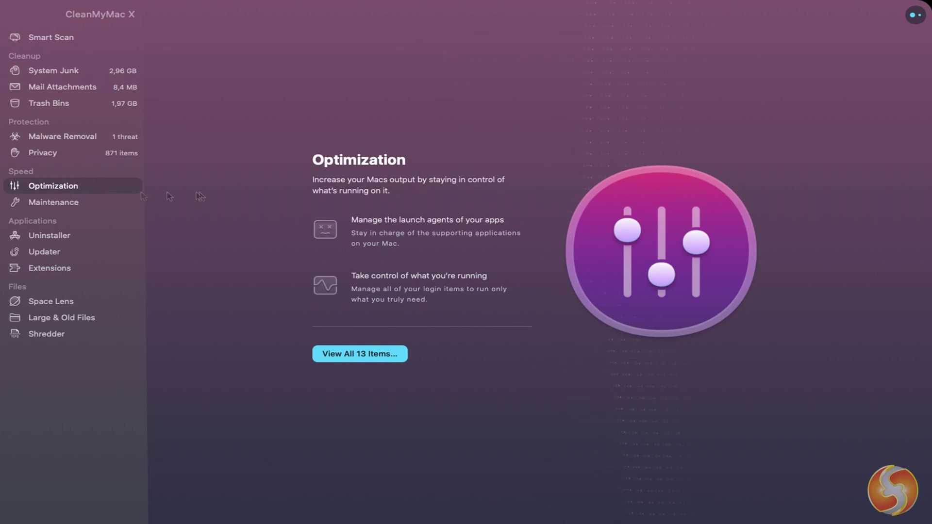
View all 13 optimization items, looking through Launch Agents and Heavy Consumers with Resolve listed.
{"action": "left_click", "coordinate": [386, 354]}
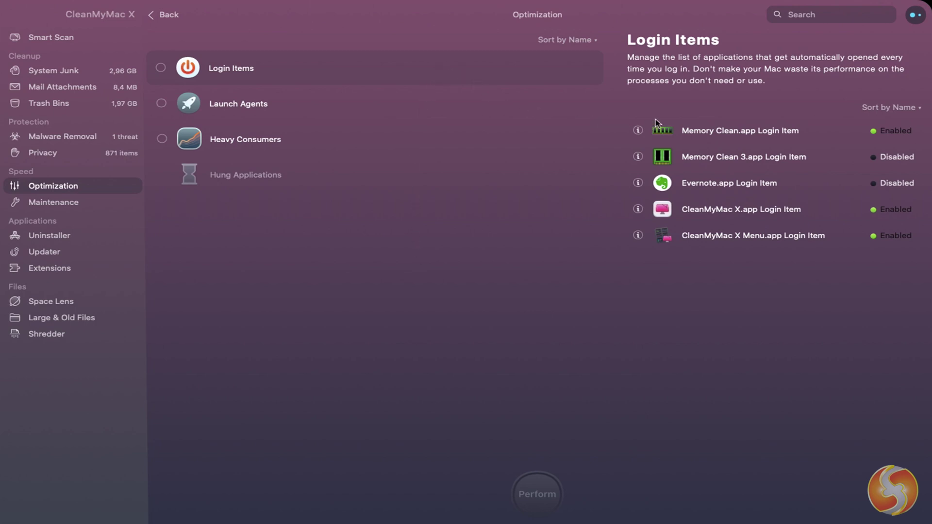
{"action": "left_click", "coordinate": [285, 108]}
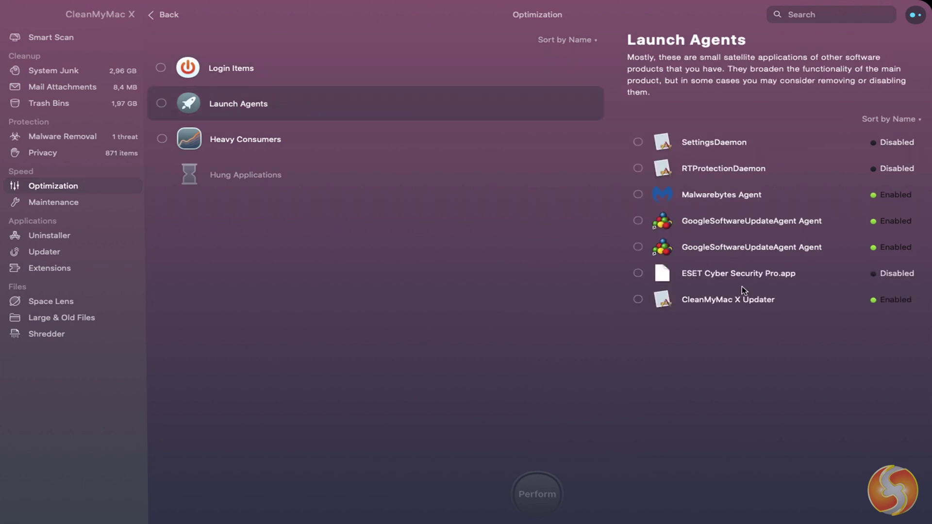
{"action": "key", "text": "Up"}
{"action": "left_click", "coordinate": [266, 150]}
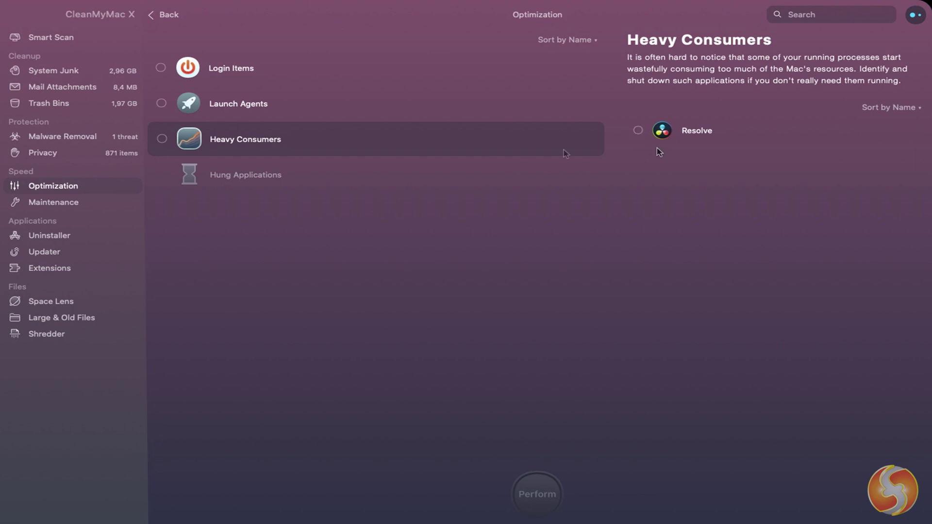
View all nine Maintenance tasks and read about purgeable space, maintenance scripts, DNS flush and Speed Up Mail.
{"action": "left_click", "coordinate": [57, 203]}
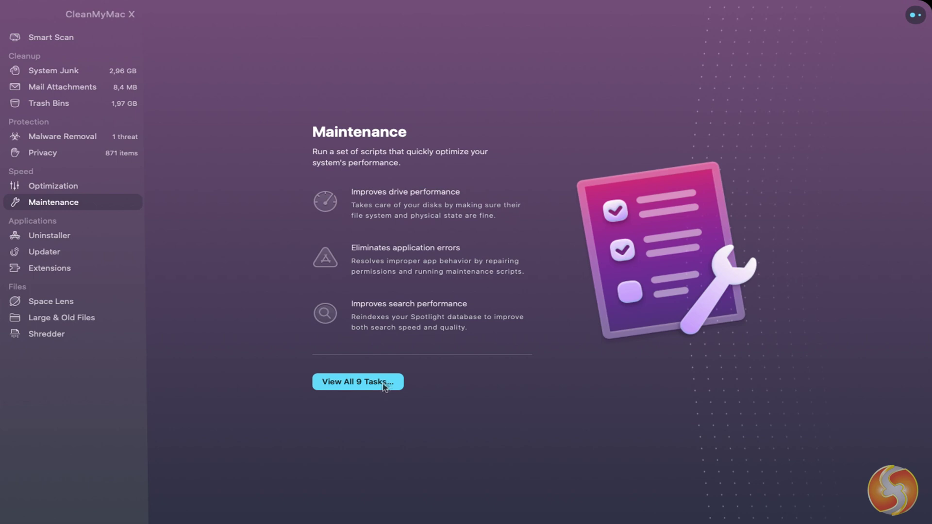
{"action": "left_click", "coordinate": [384, 384]}
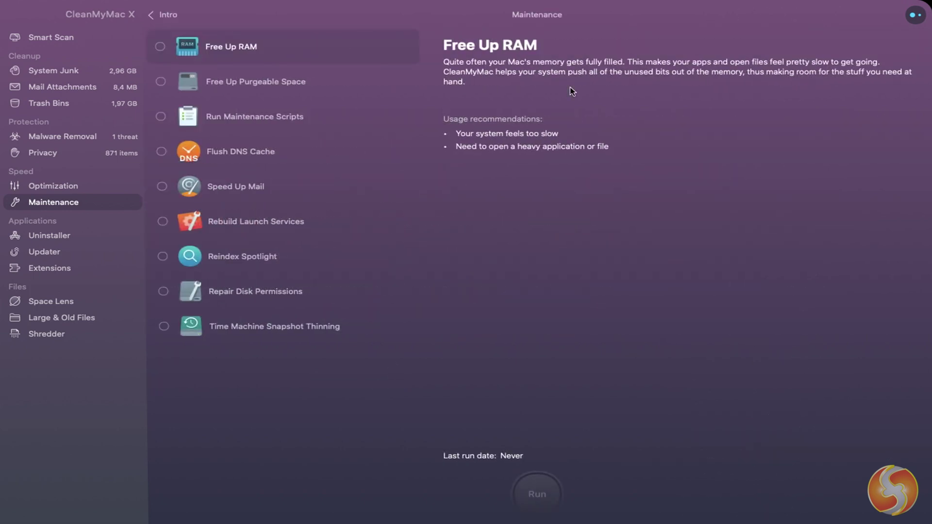
{"action": "left_click", "coordinate": [279, 89]}
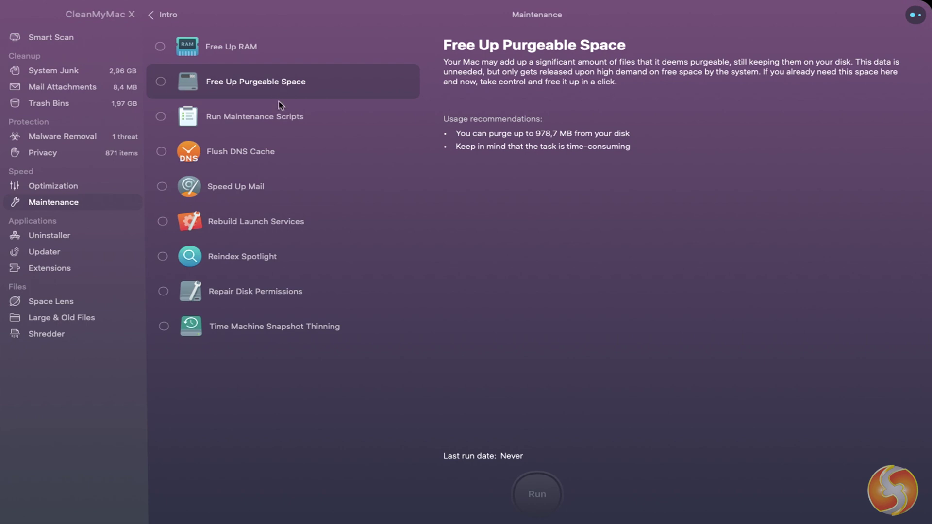
{"action": "left_click", "coordinate": [276, 118]}
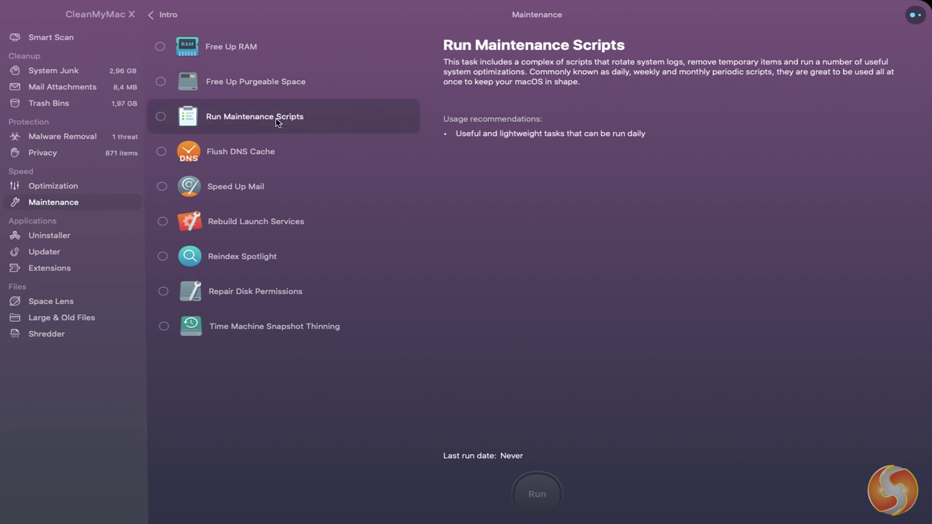
{"action": "left_click", "coordinate": [270, 154]}
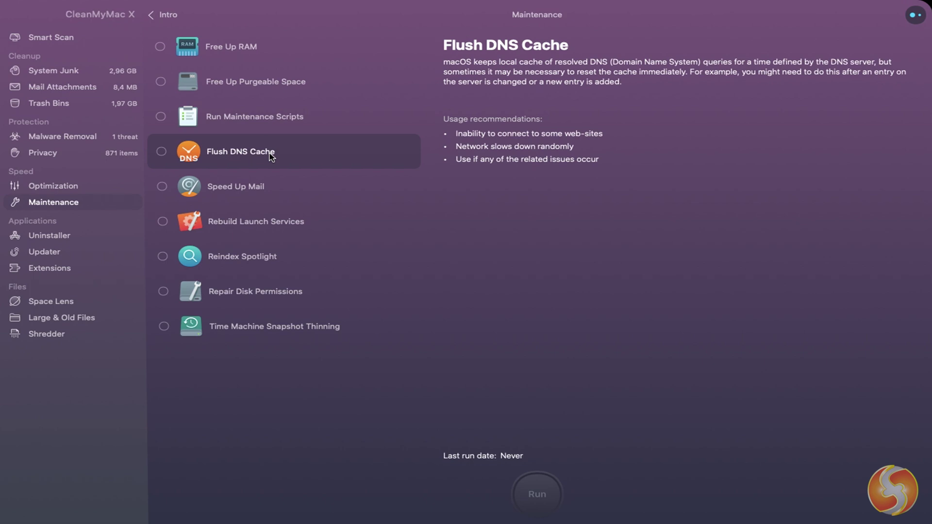
{"action": "left_click", "coordinate": [259, 189]}
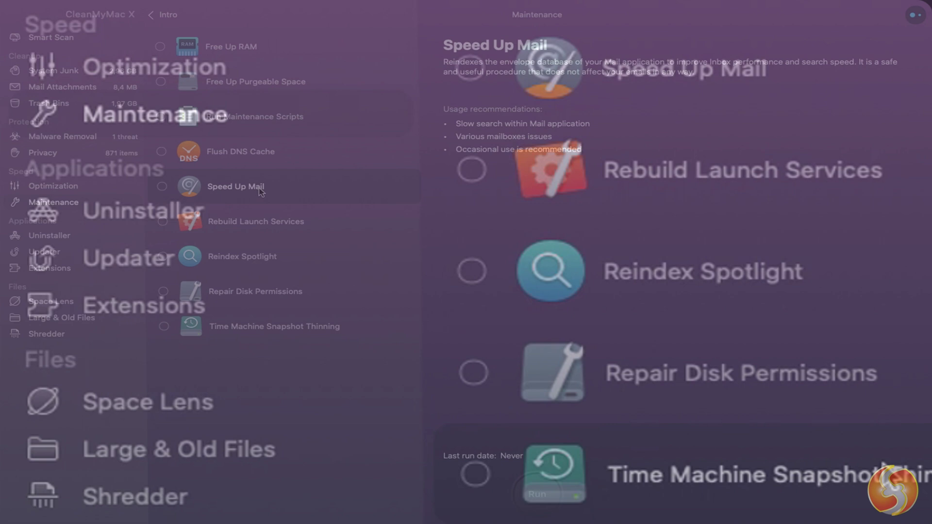
Glance at Uninstaller, Extensions and Space Lens, then settle on the Uninstaller application list.
{"action": "left_click", "coordinate": [69, 236]}
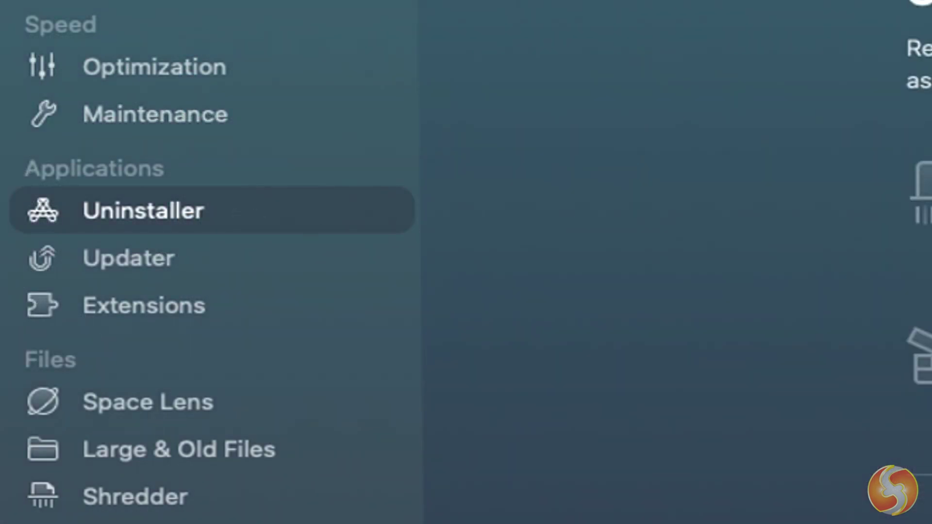
{"action": "left_click", "coordinate": [146, 306]}
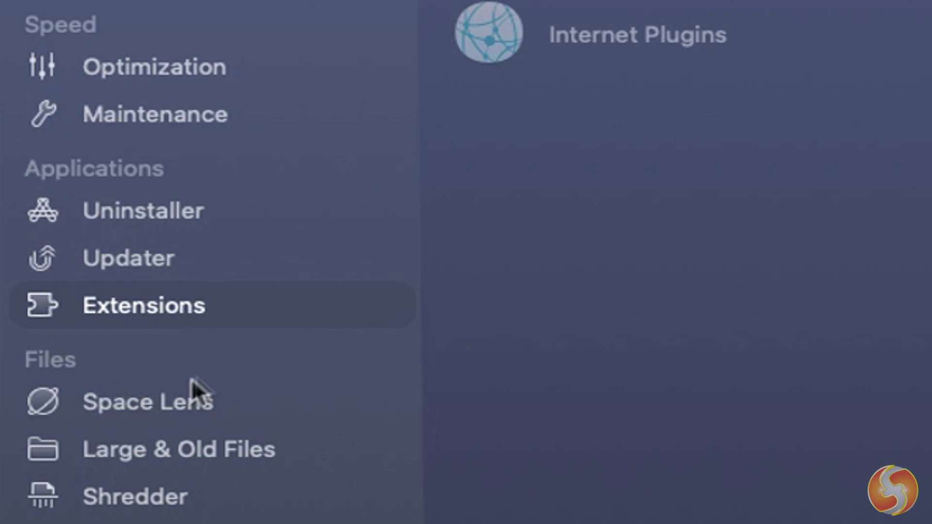
{"action": "left_click", "coordinate": [178, 402]}
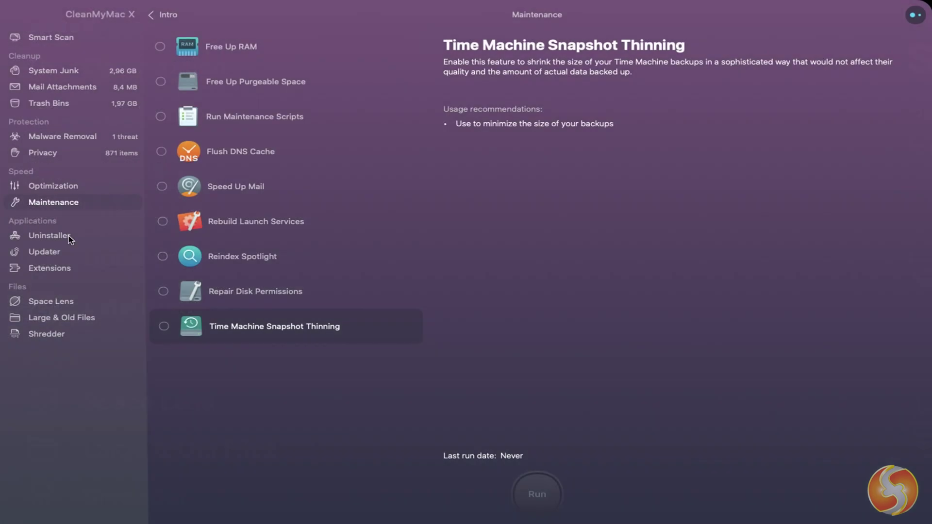
{"action": "left_click", "coordinate": [69, 236]}
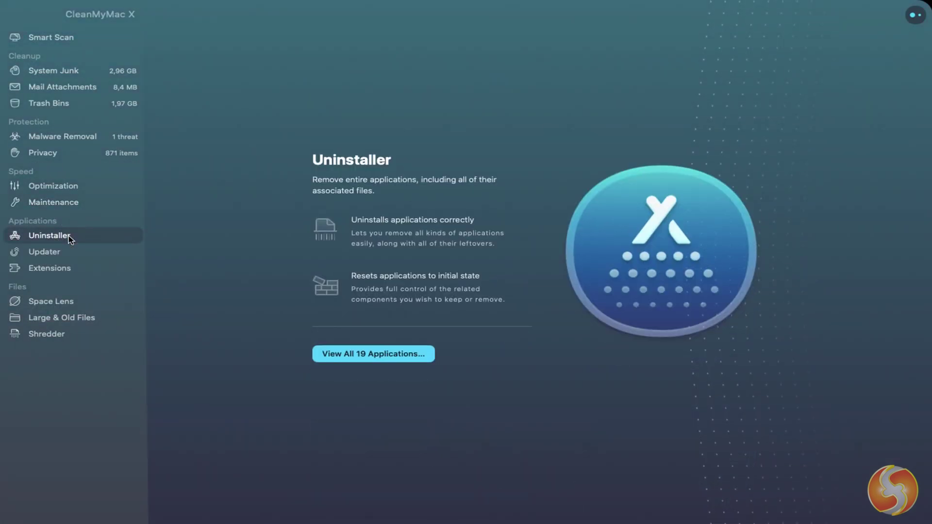
List all applications and browse the Unused and Leftovers filters before returning to the full list.
{"action": "left_click", "coordinate": [398, 358]}
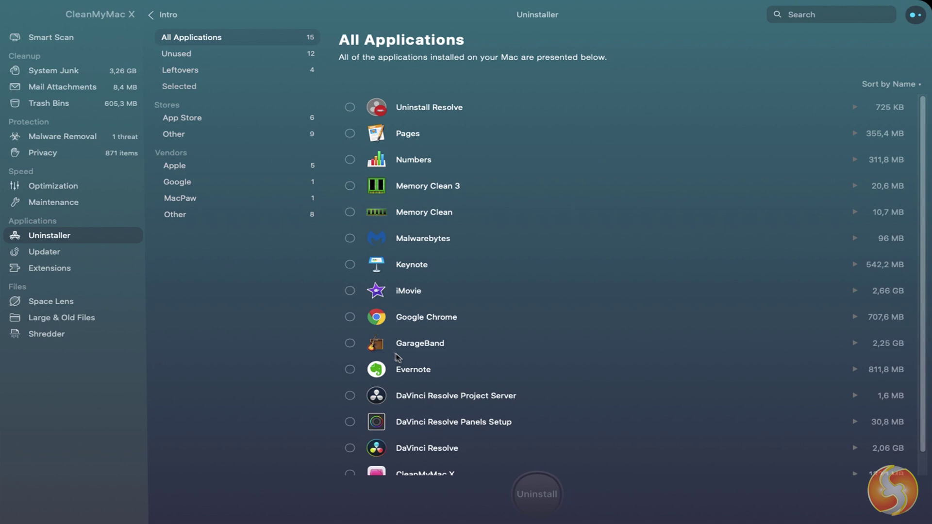
{"action": "left_click", "coordinate": [249, 59]}
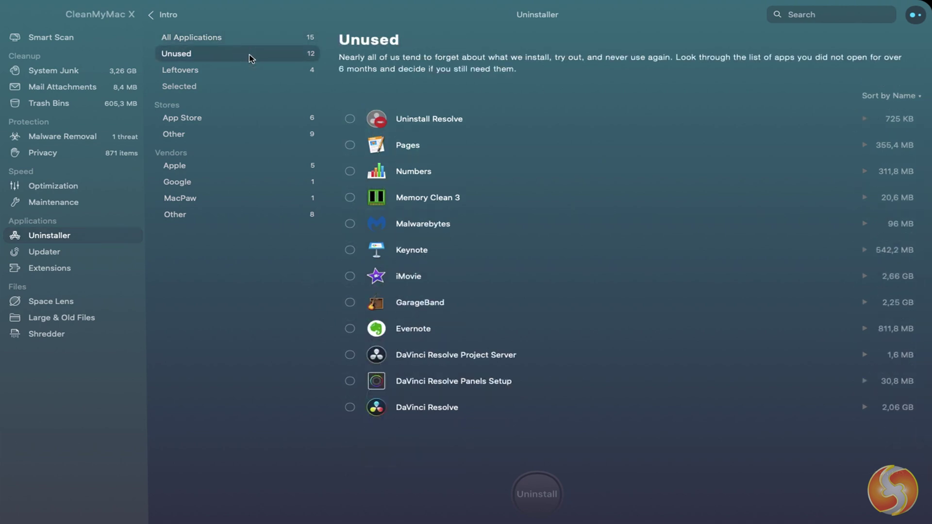
{"action": "left_click", "coordinate": [248, 71]}
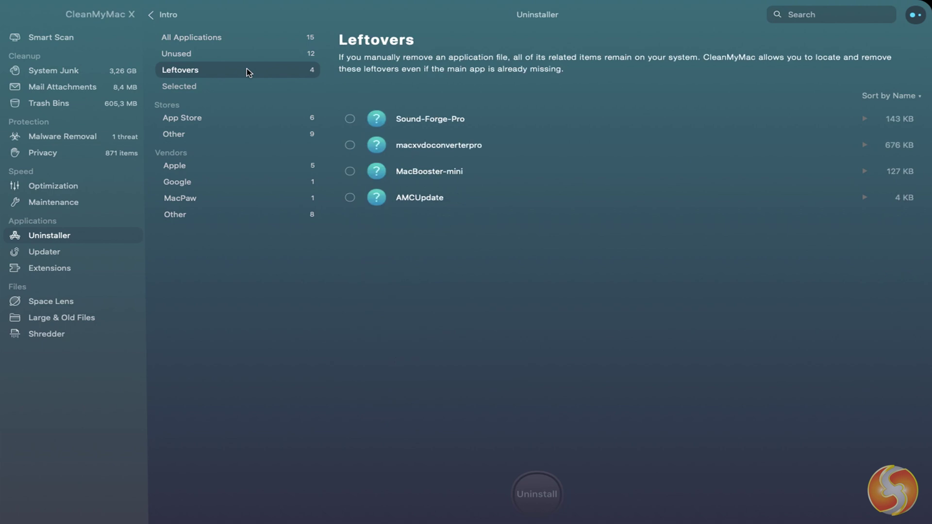
{"action": "mouse_move", "coordinate": [435, 198]}
{"action": "left_click", "coordinate": [286, 36]}
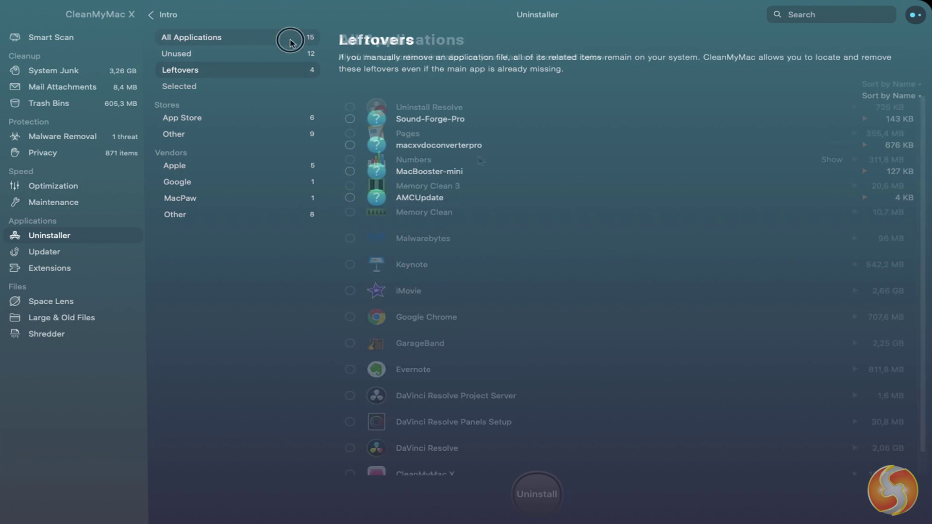
Mark Numbers for removal, toggle it to Reset and back to Uninstall, and expand its related files.
{"action": "left_click", "coordinate": [350, 160]}
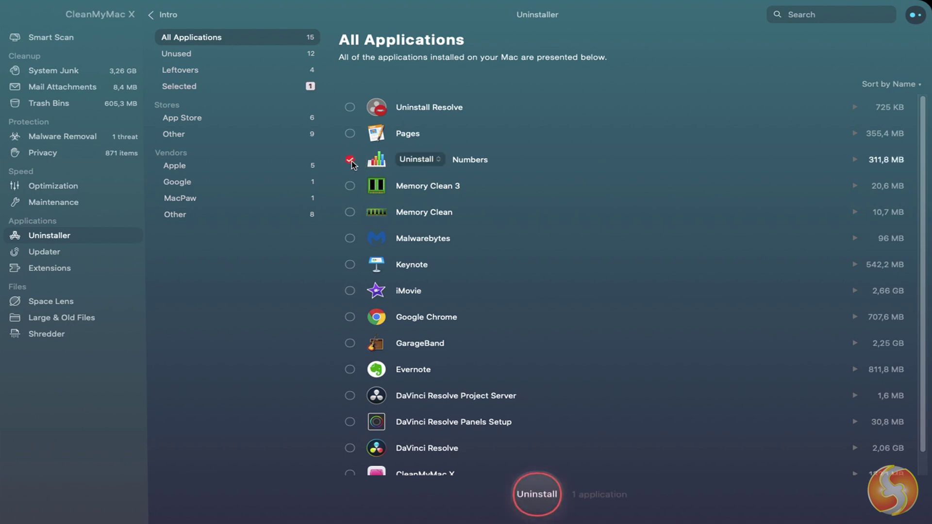
{"action": "left_click", "coordinate": [437, 160]}
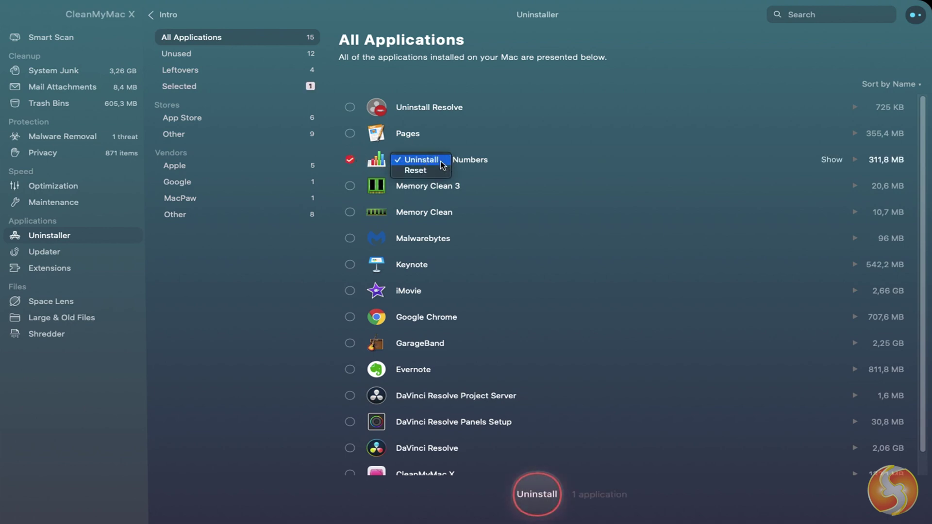
{"action": "left_click", "coordinate": [433, 173]}
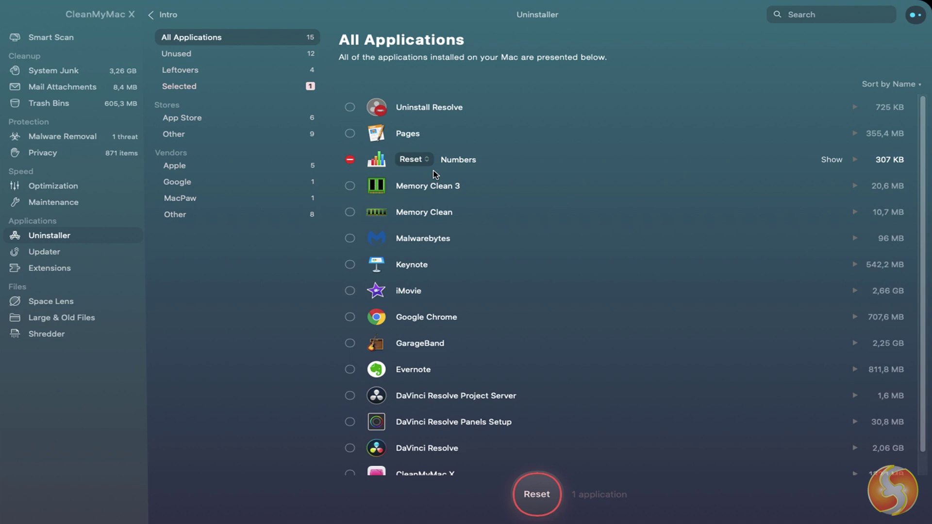
{"action": "left_click", "coordinate": [430, 160]}
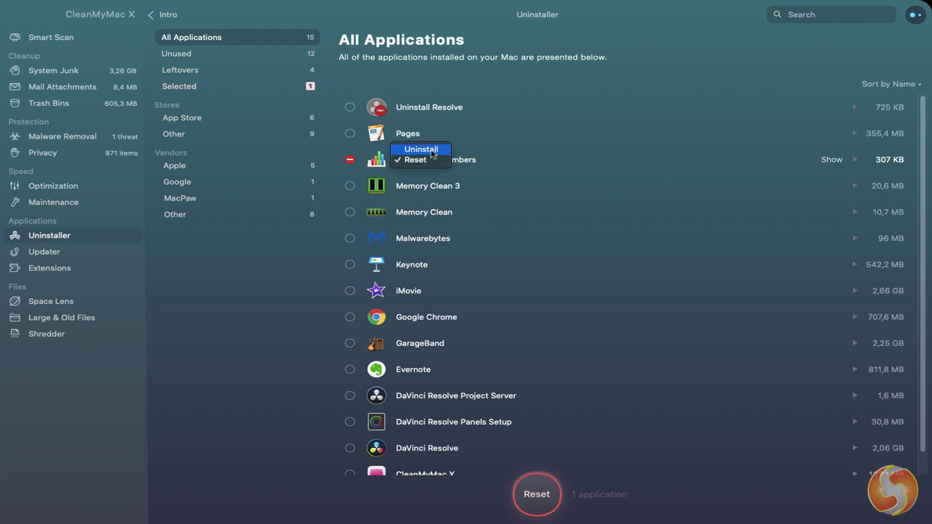
{"action": "left_click", "coordinate": [433, 156]}
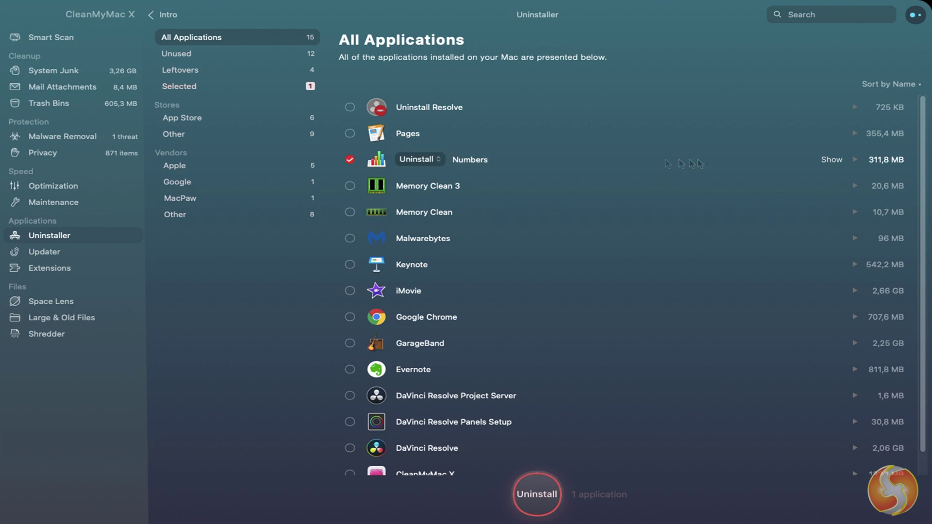
{"action": "left_click", "coordinate": [828, 161]}
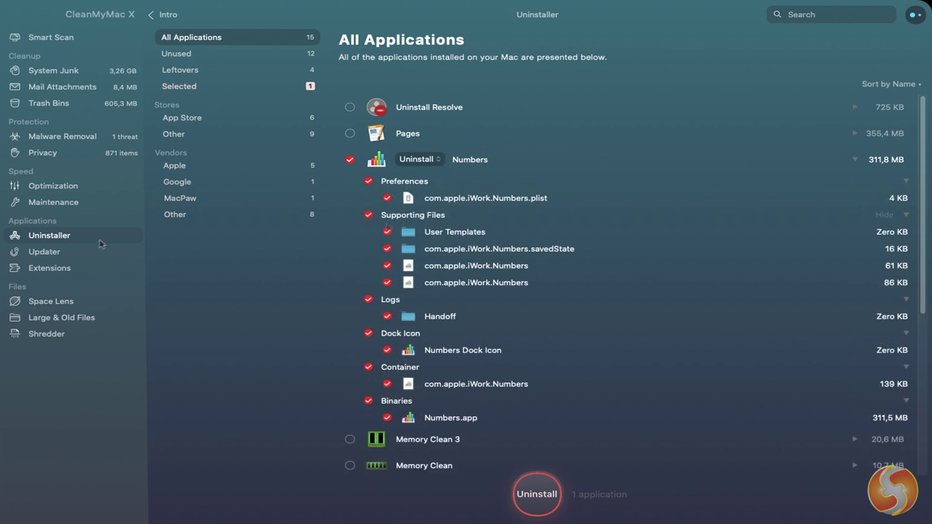
Review Updater's notes for iMovie, Pages, Numbers and GarageBand, then move on to Extensions.
{"action": "left_click", "coordinate": [59, 254]}
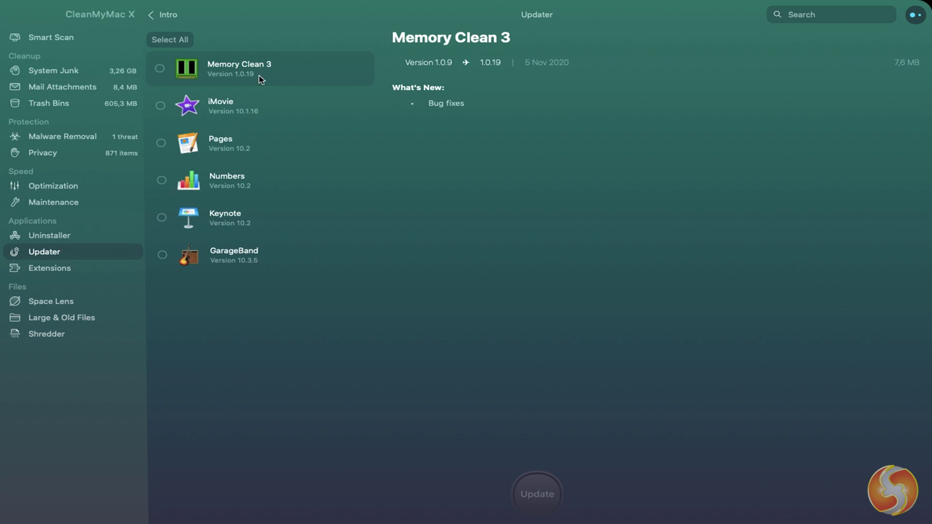
{"action": "left_click", "coordinate": [262, 104]}
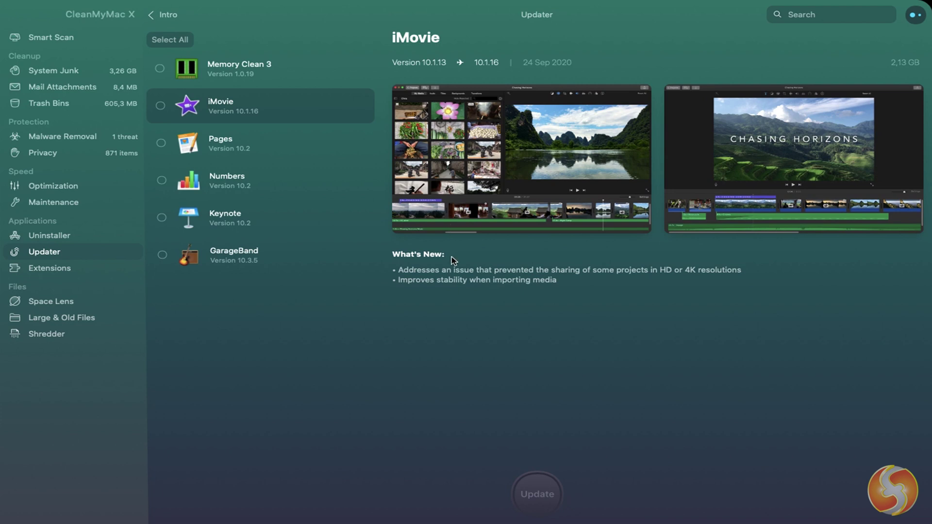
{"action": "left_click", "coordinate": [220, 150]}
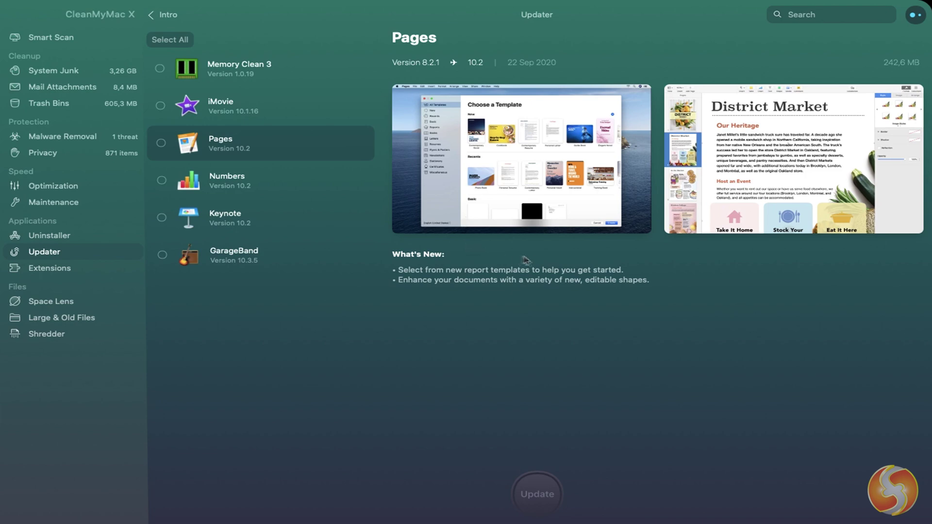
{"action": "left_click", "coordinate": [271, 192]}
{"action": "left_click", "coordinate": [233, 255]}
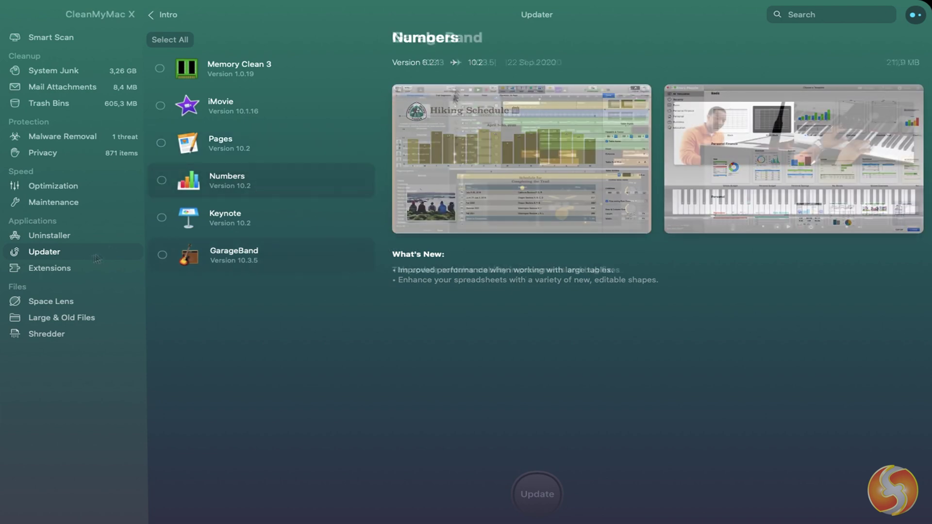
{"action": "left_click", "coordinate": [62, 270]}
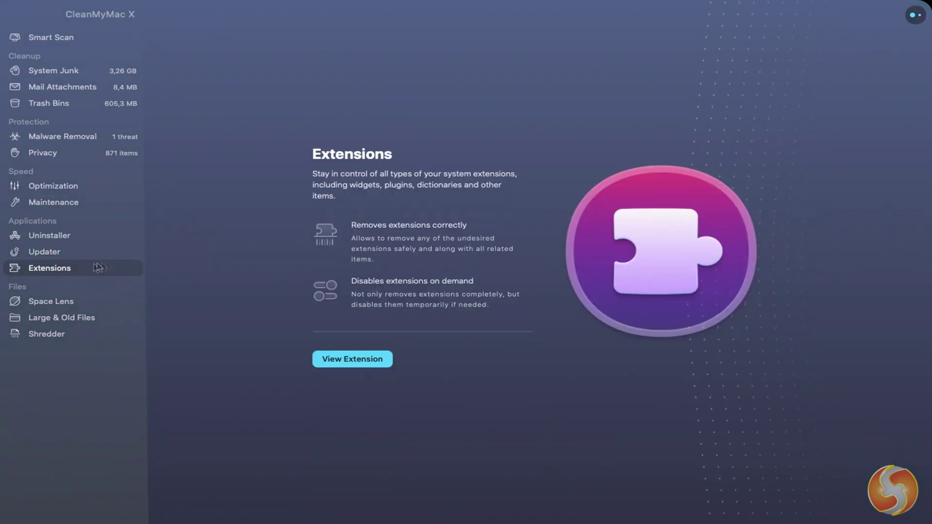
Review the Spotlight plugins under View Extension, then move to the Space Lens module.
{"action": "left_click", "coordinate": [356, 359]}
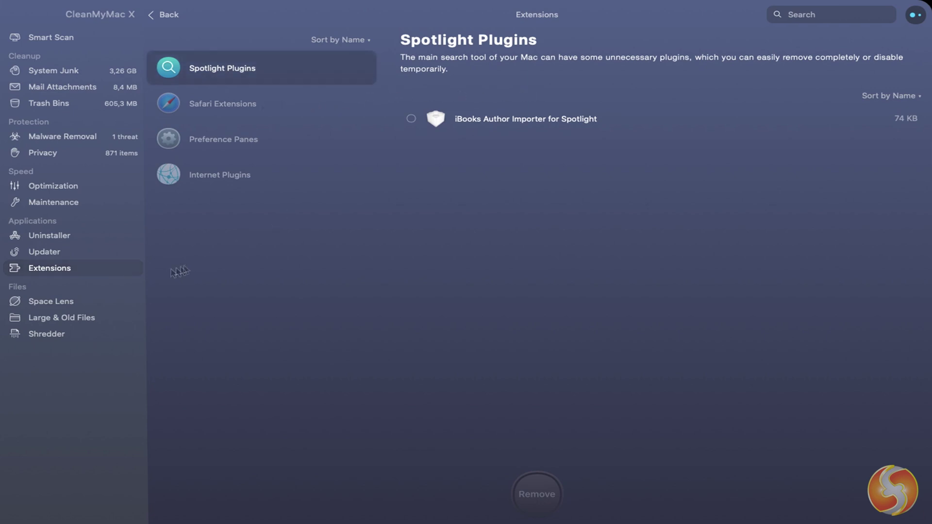
{"action": "left_click", "coordinate": [62, 305]}
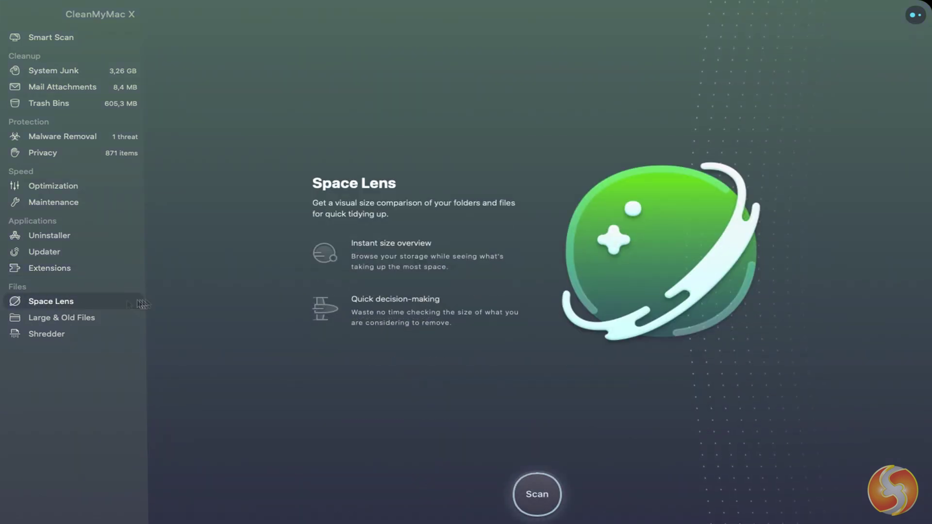
Scan Macintosh HD in Space Lens to build the storage map, then move to Large & Old Files.
{"action": "left_click", "coordinate": [537, 494]}
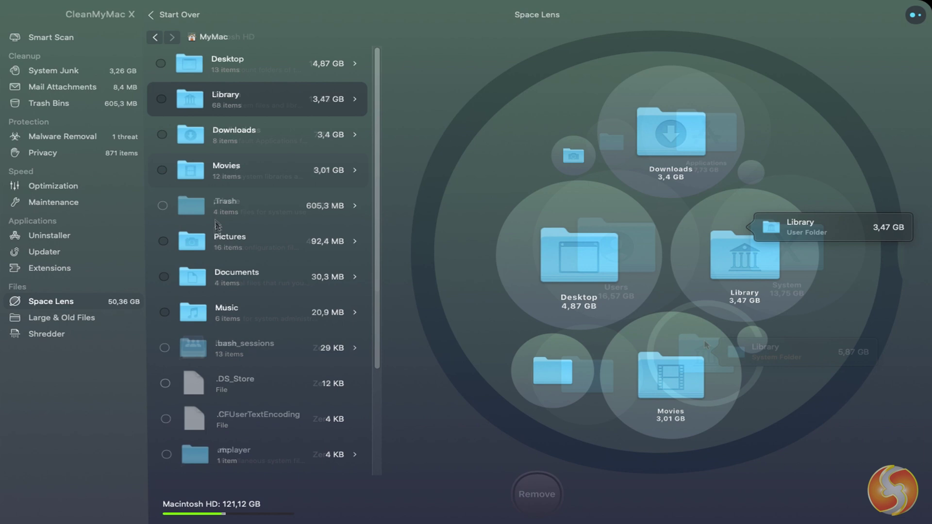
{"action": "left_click", "coordinate": [62, 319]}
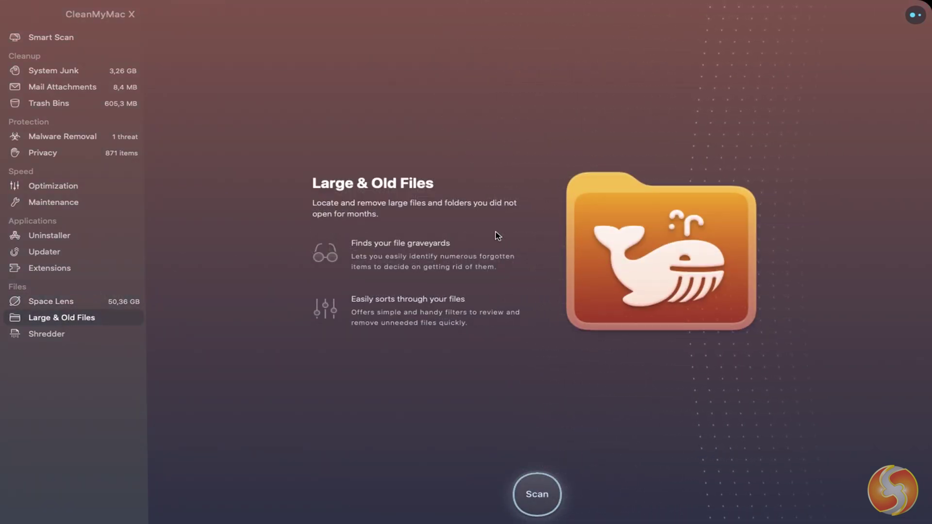
Scan for large and old files with a Clean! result, then move to the Shredder module.
{"action": "left_click", "coordinate": [535, 493]}
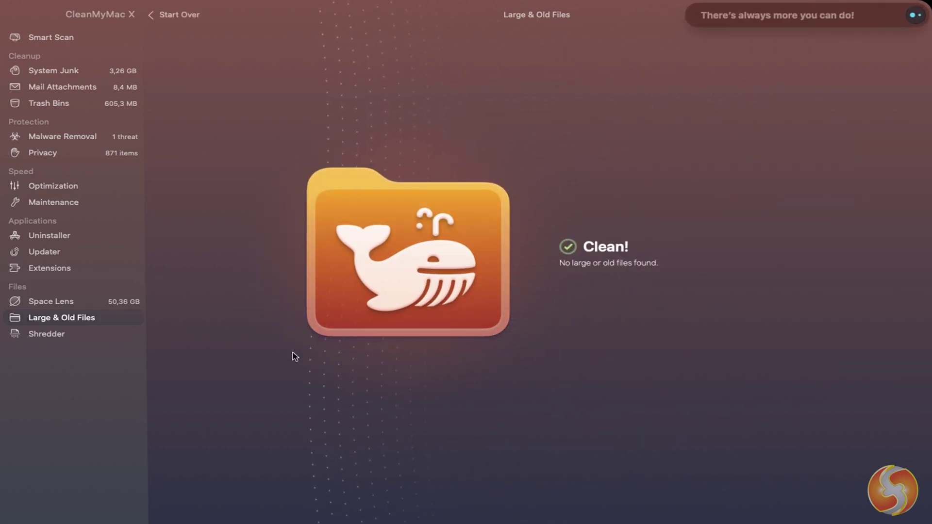
{"action": "left_click", "coordinate": [69, 339]}
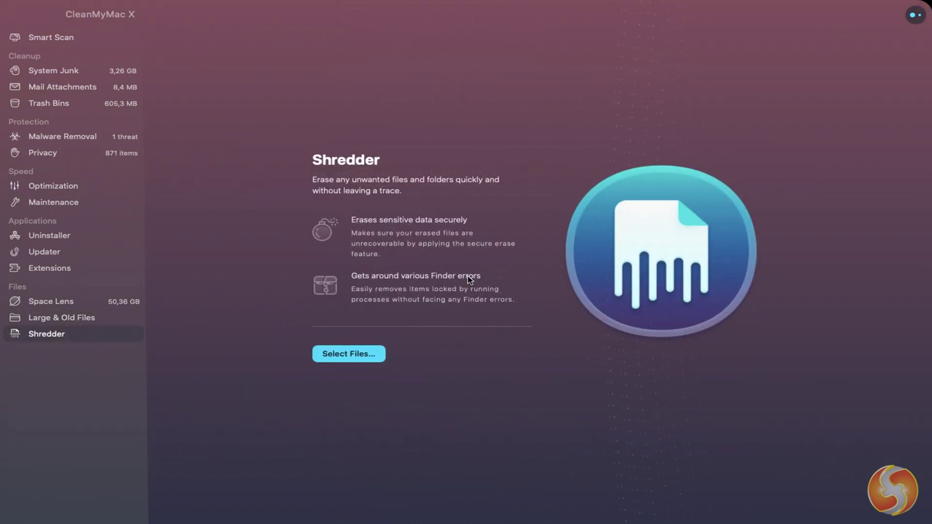
Shred 'Screen Recording 2020-03-04 at 23.13.59.mov' with Remove Securely, freeing 22,3 MB.
{"action": "left_click", "coordinate": [345, 354]}
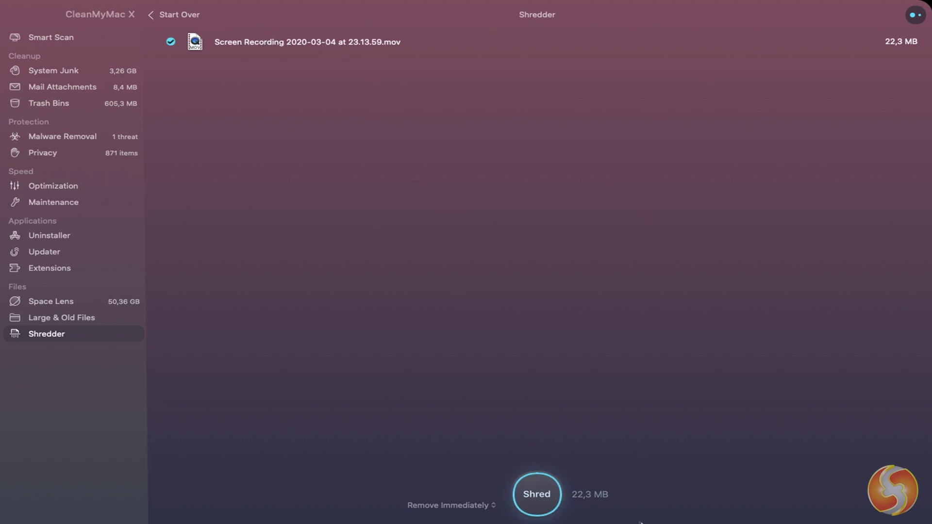
{"action": "left_click", "coordinate": [493, 506]}
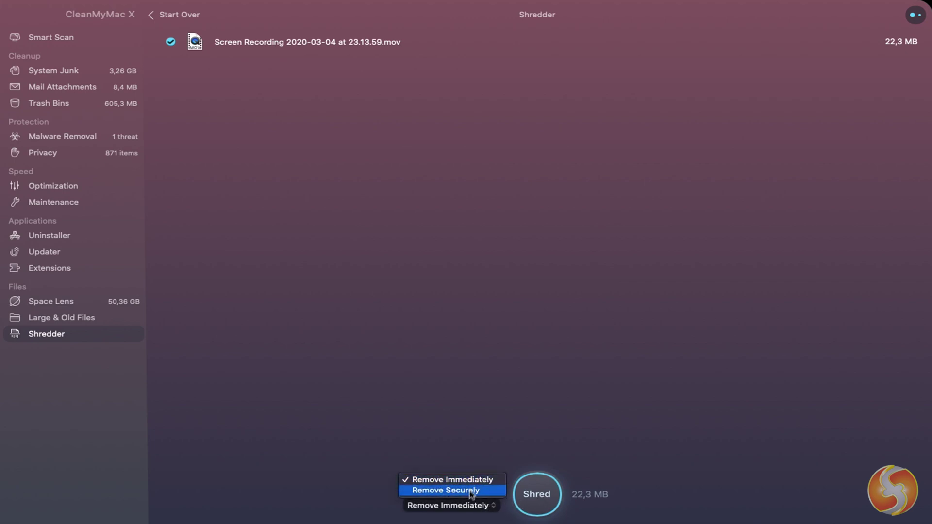
{"action": "left_click", "coordinate": [488, 491]}
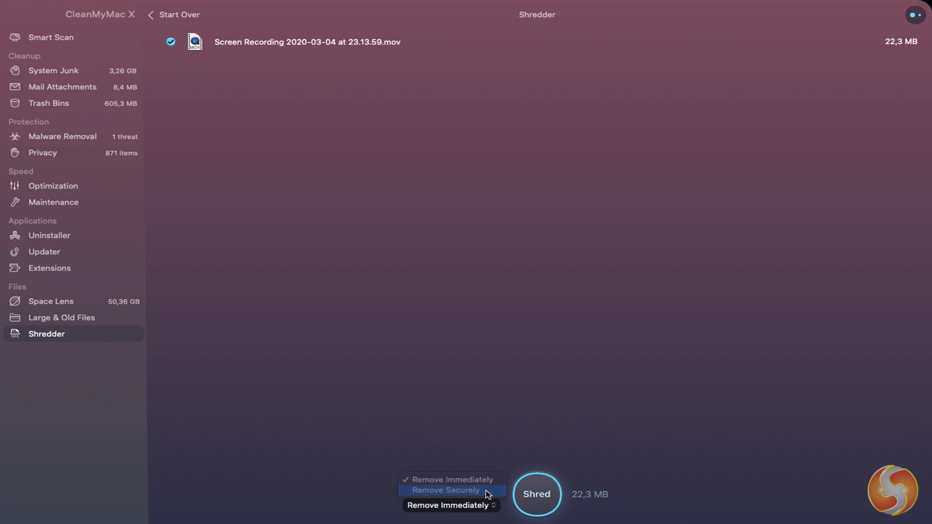
{"action": "left_click", "coordinate": [540, 498]}
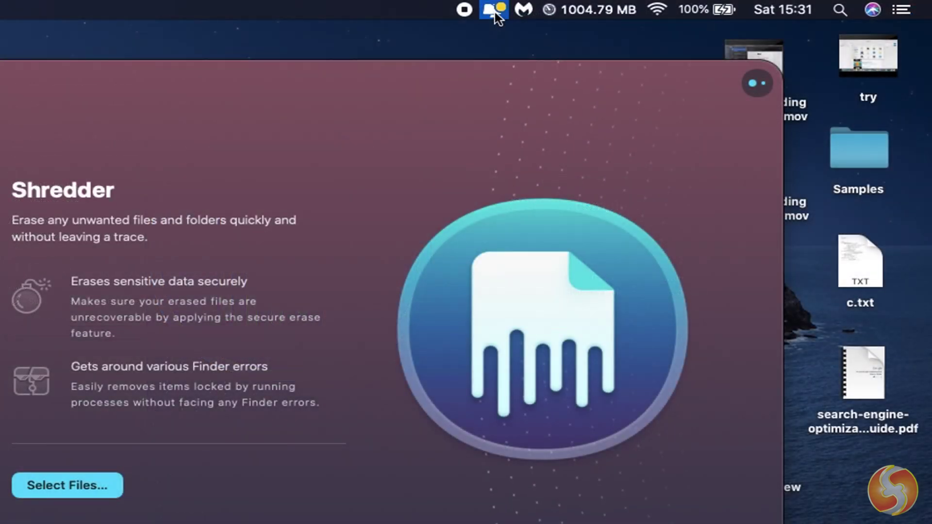
Free Up memory from the menu-bar dashboard, raising available memory to 2,02 GB.
{"action": "left_click", "coordinate": [495, 11]}
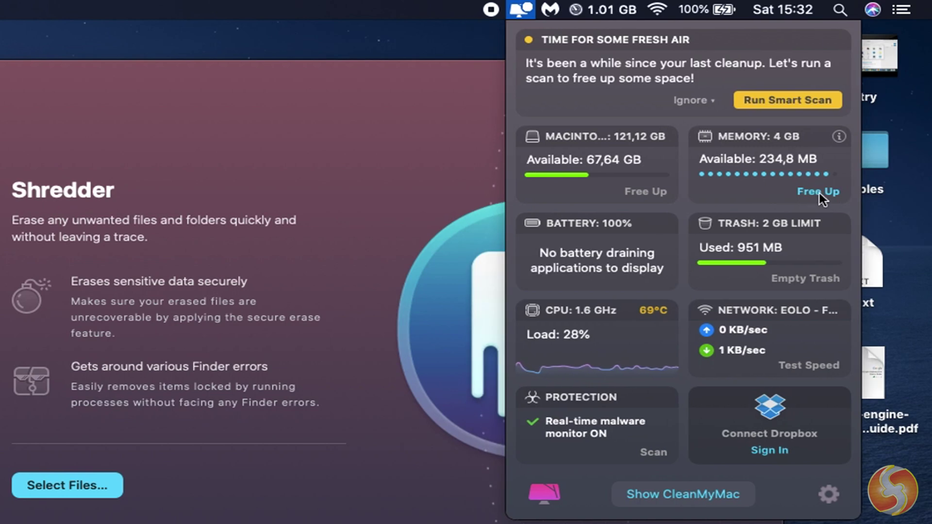
{"action": "left_click", "coordinate": [818, 192]}
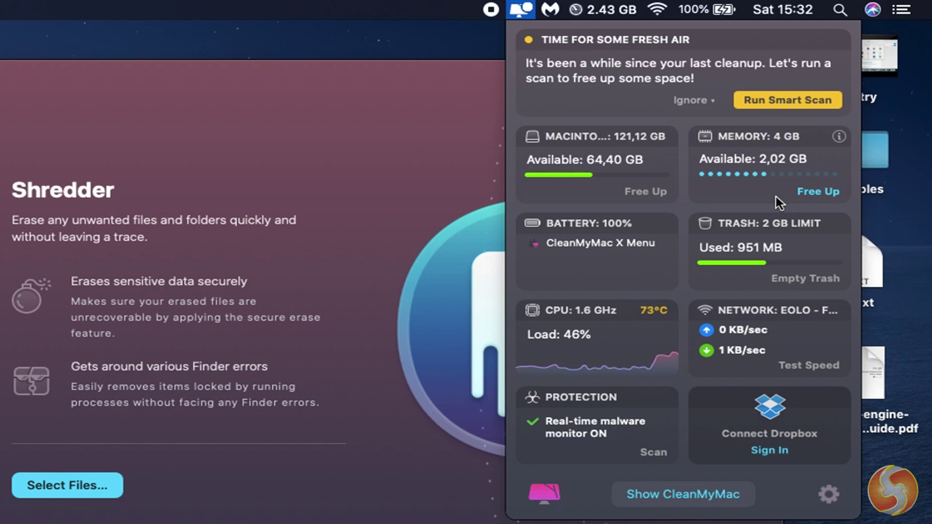